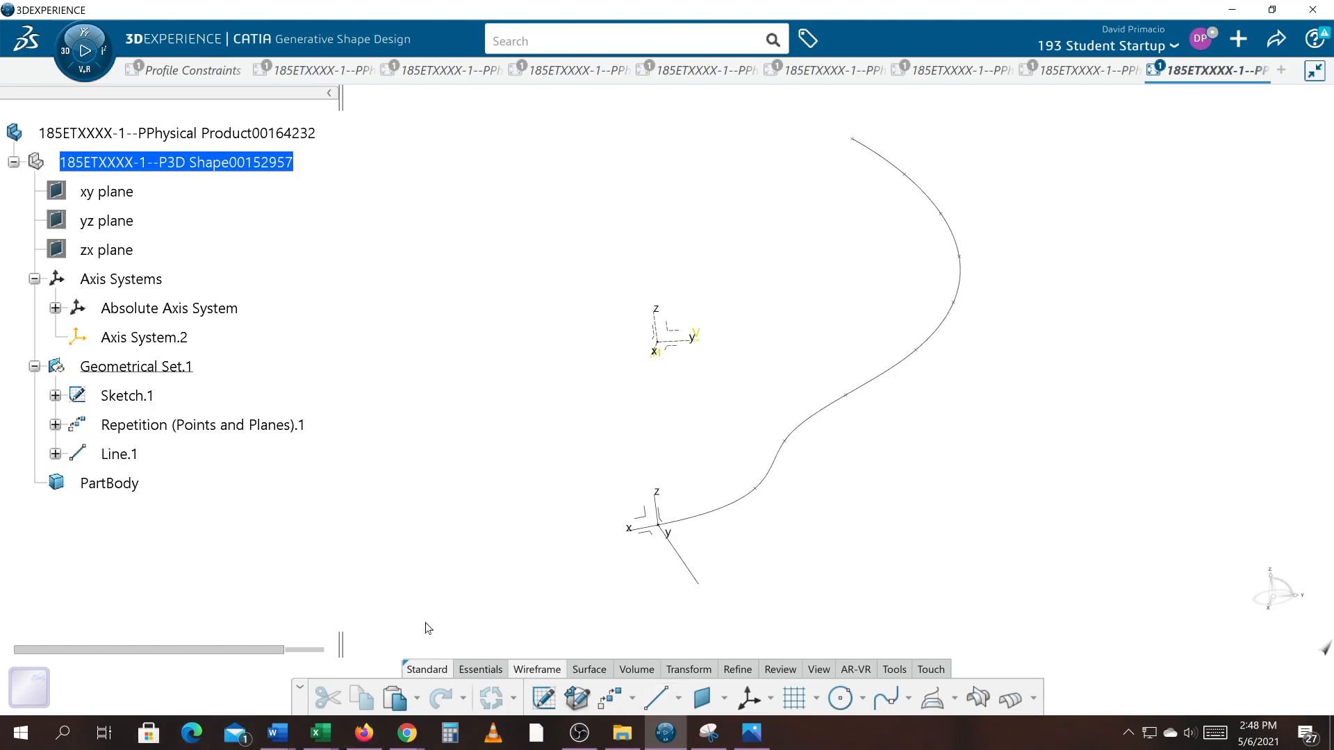
Step: Start a sketch on the yz plane of Axis System.2 at the curve's lower end and view it face-on
middle_click_drag(565, 582, 701, 578)
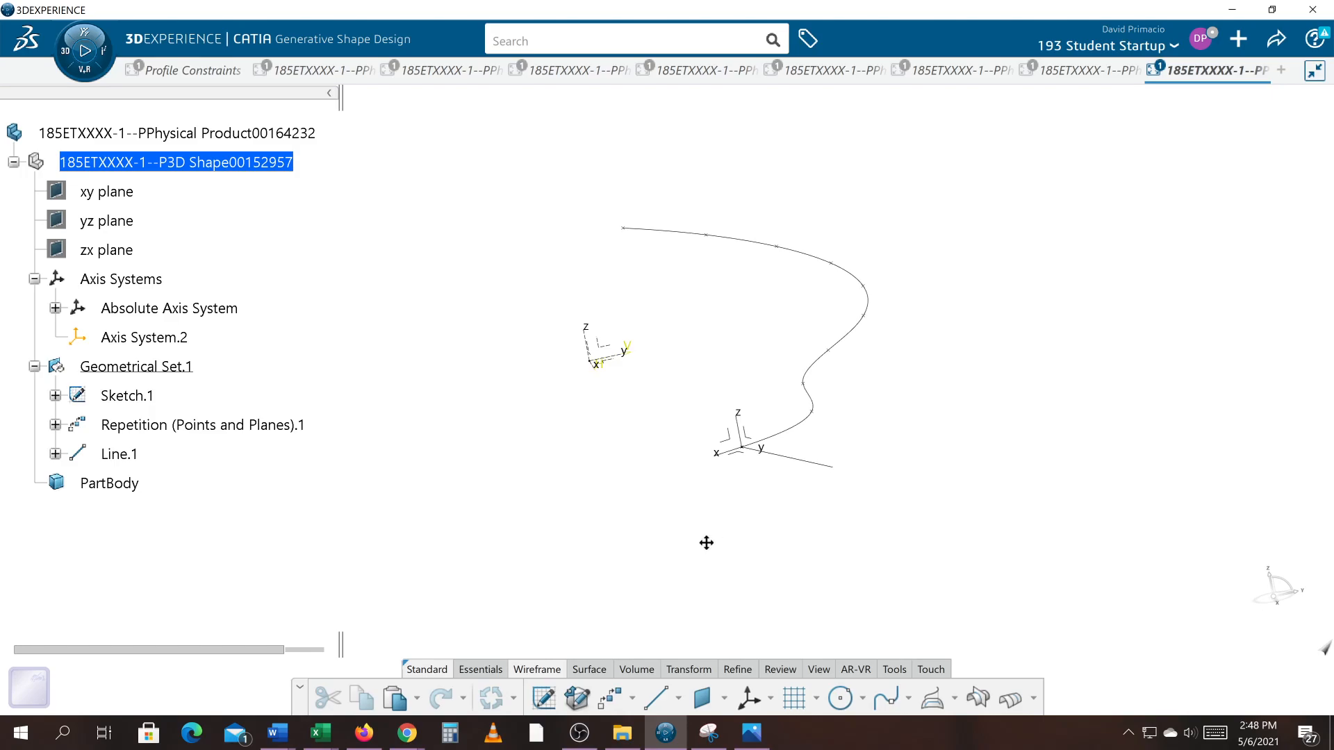
middle_click_drag(703, 532, 745, 499)
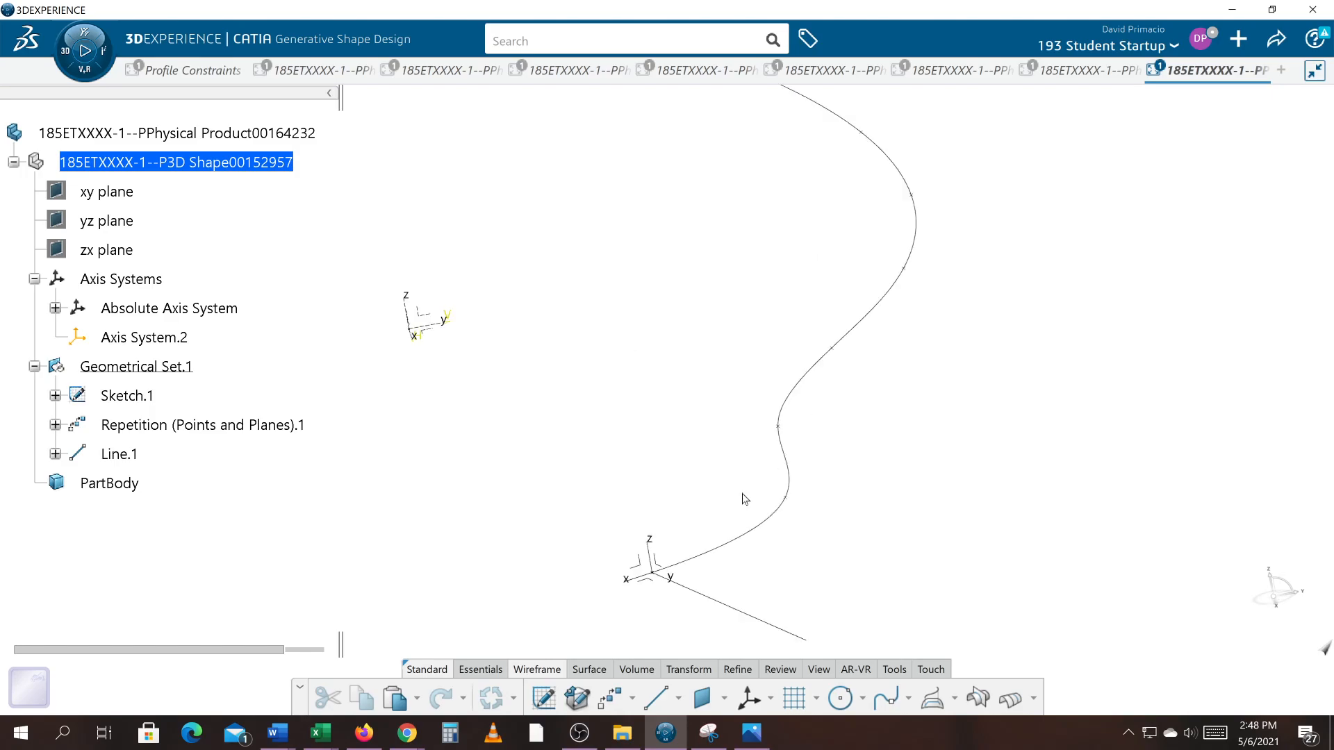
left_click(656, 570)
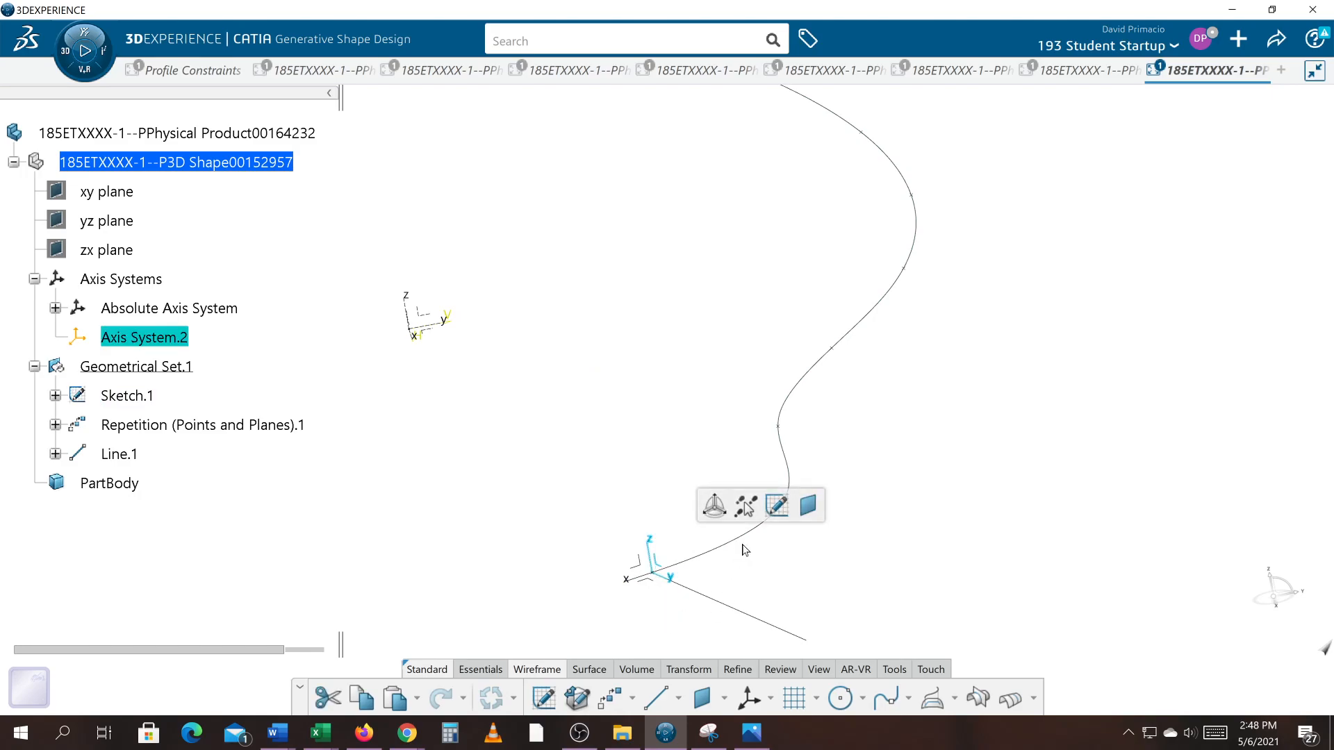
left_click(776, 506)
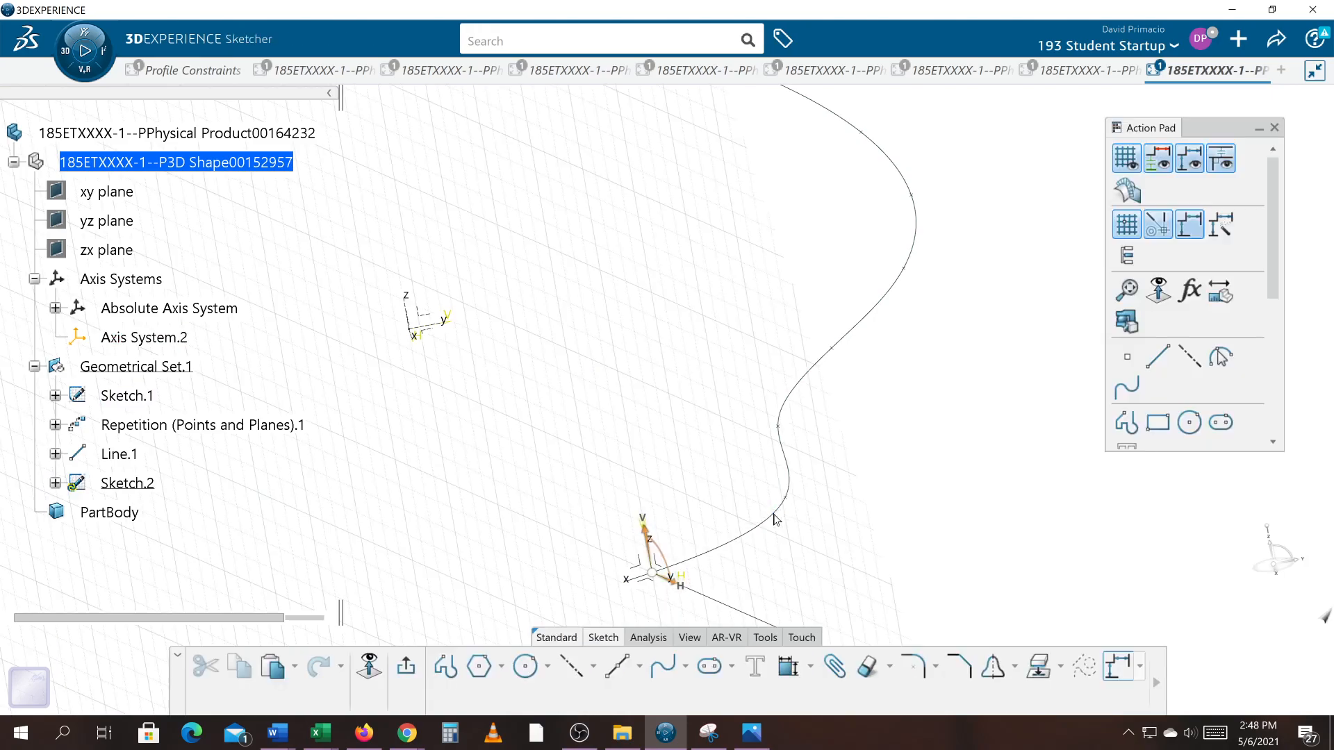
left_click(368, 665)
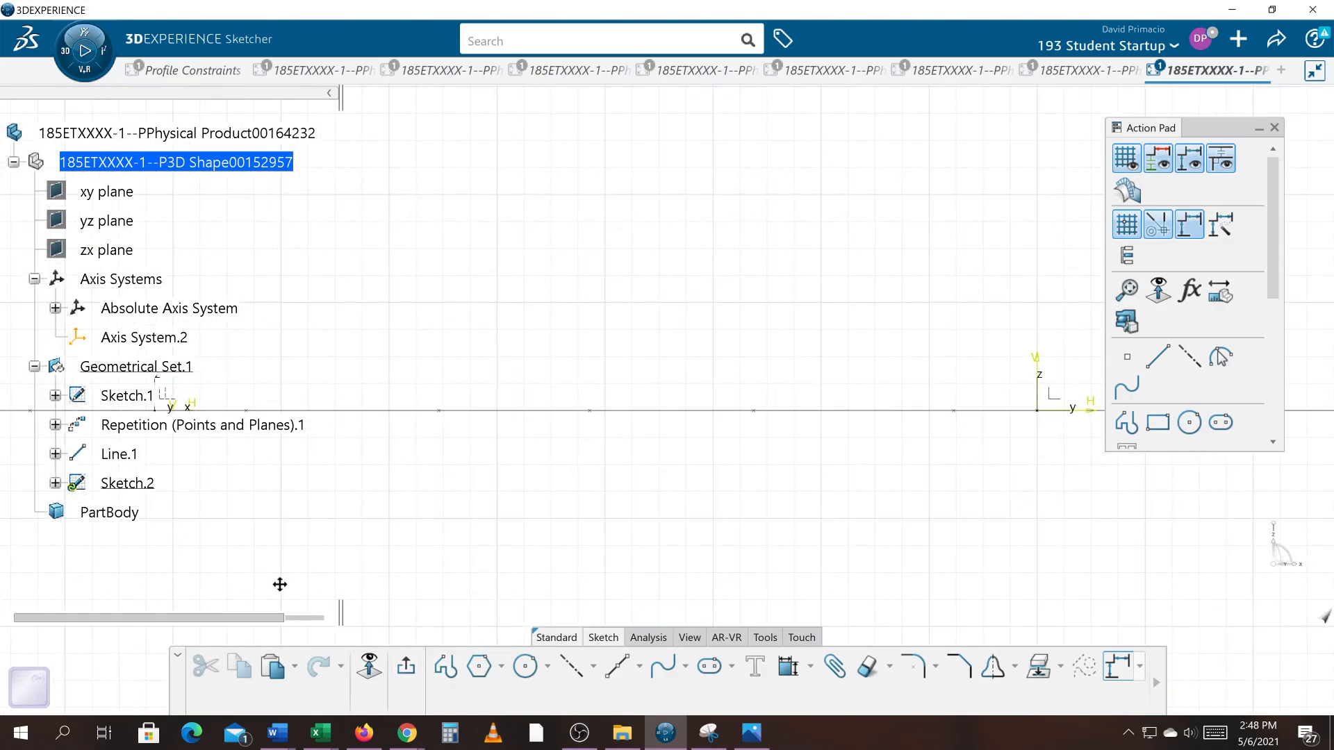
Step: Sketch a circle of about 0.5 in radius centred on the sketch origin, dimension its diameter and exit the sketch
left_click(525, 665)
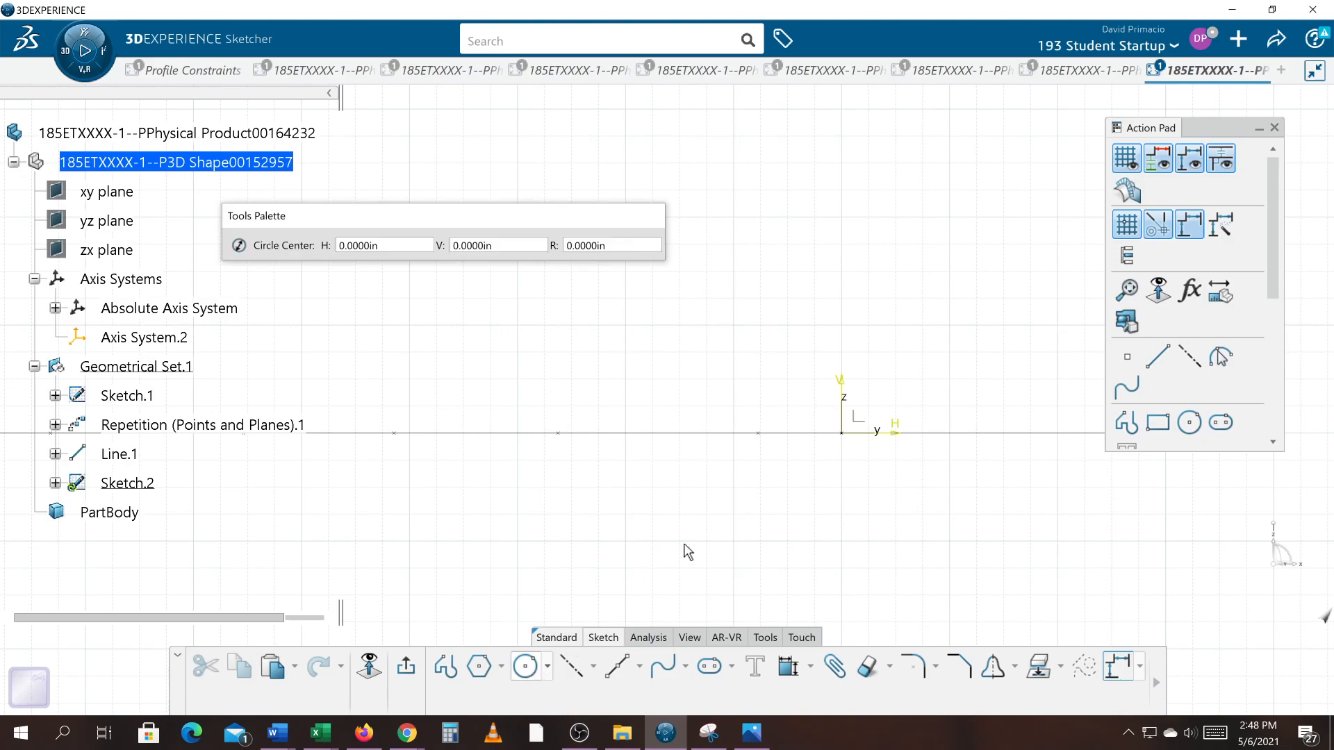
left_click(842, 432)
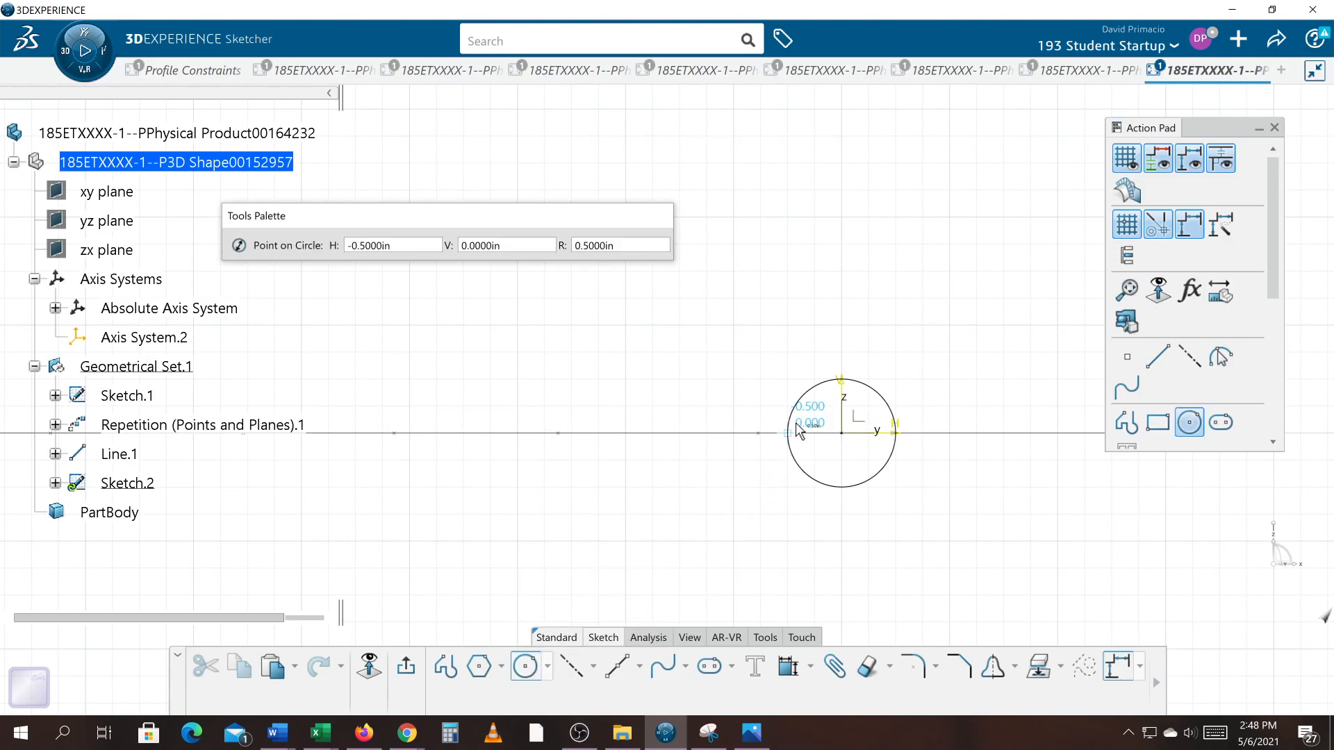
left_click(796, 426)
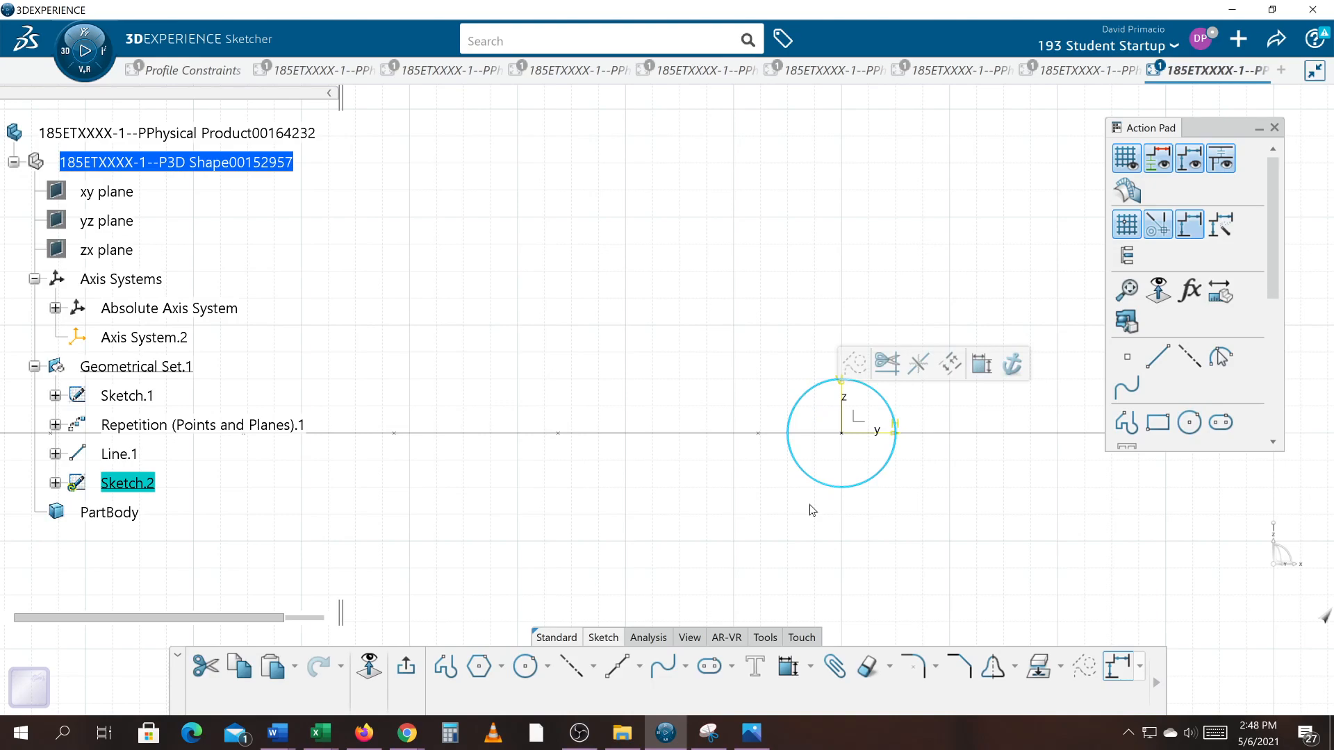
left_click(791, 668)
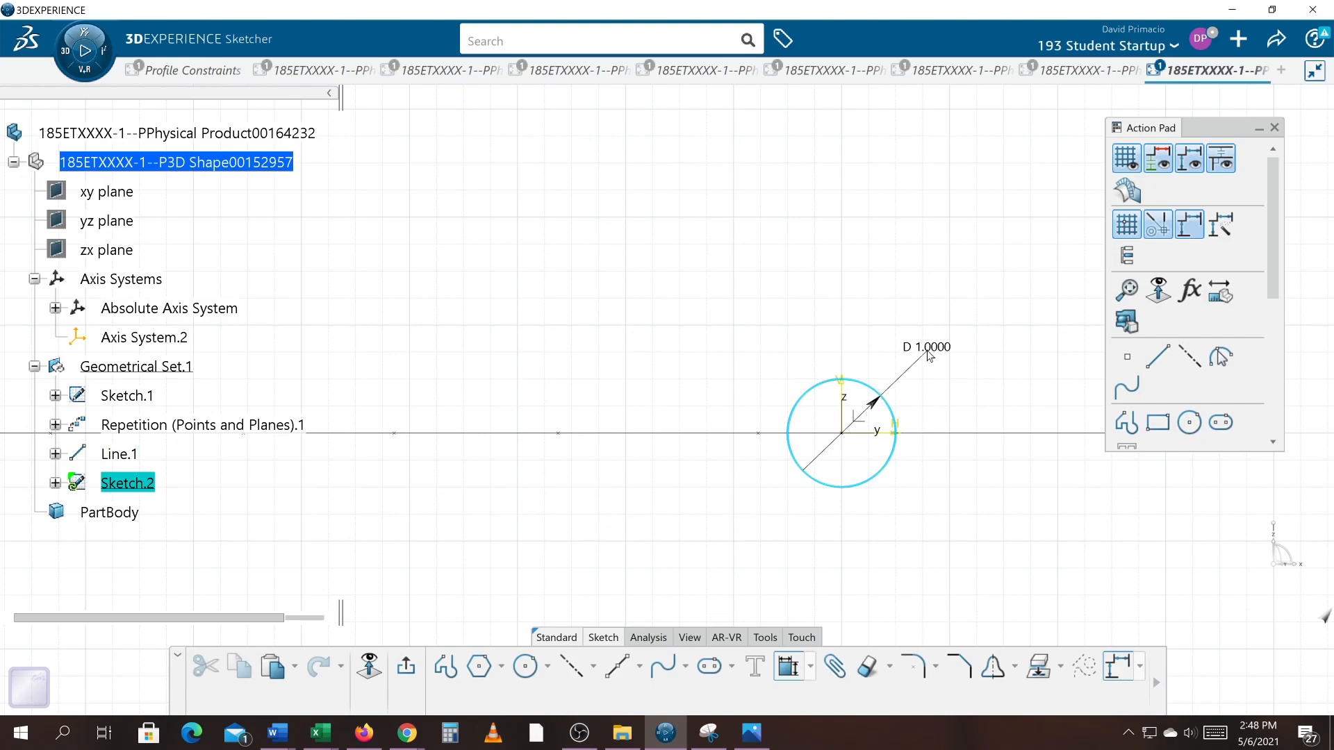
left_click(959, 369)
left_click(958, 425)
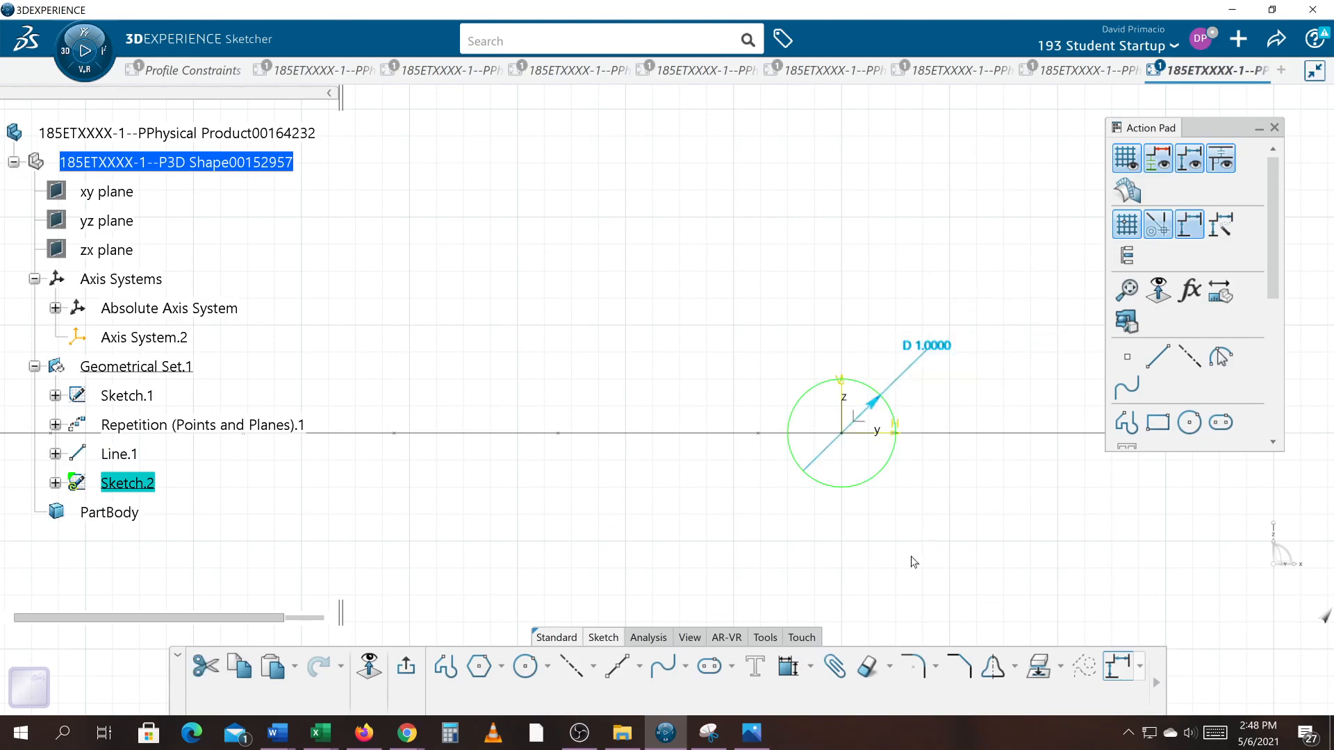
left_click(409, 669)
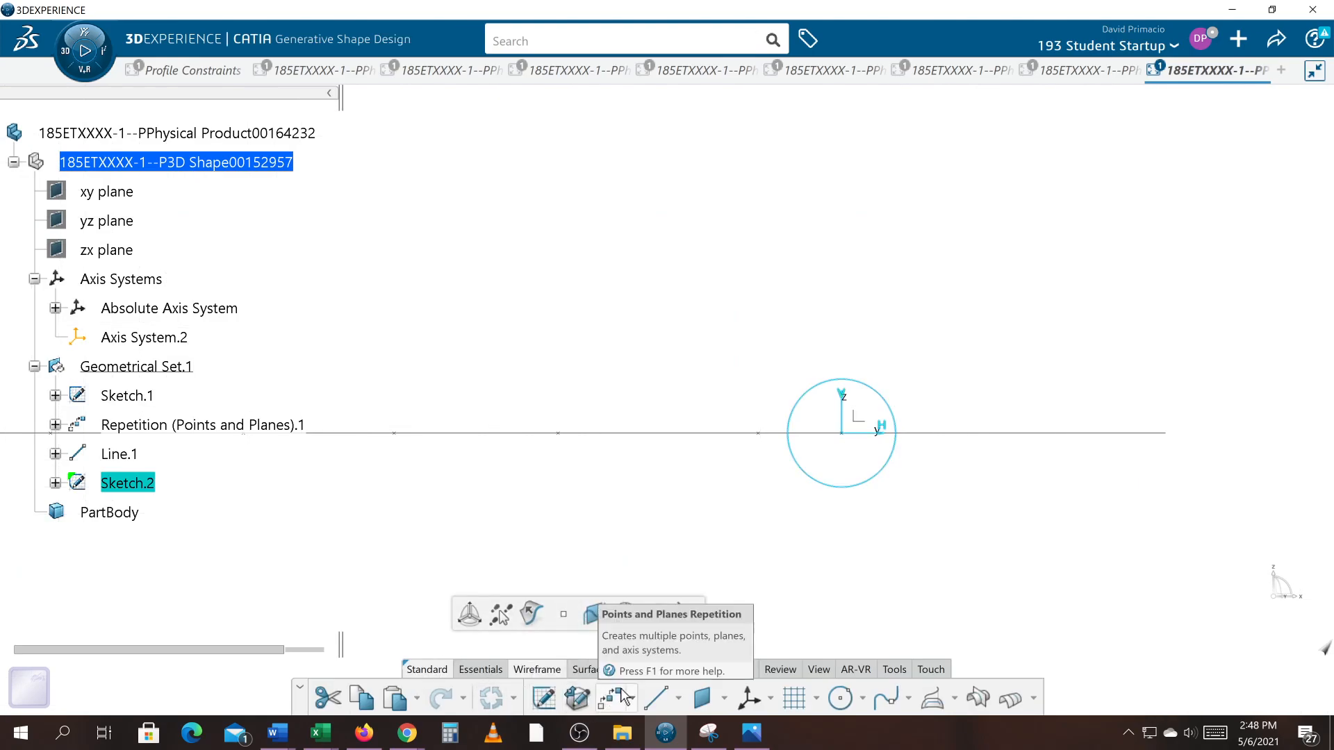
Step: Show the model in isometric view and start an adaptive sweep with the curve Sketch.1 as guiding curve
left_click(818, 669)
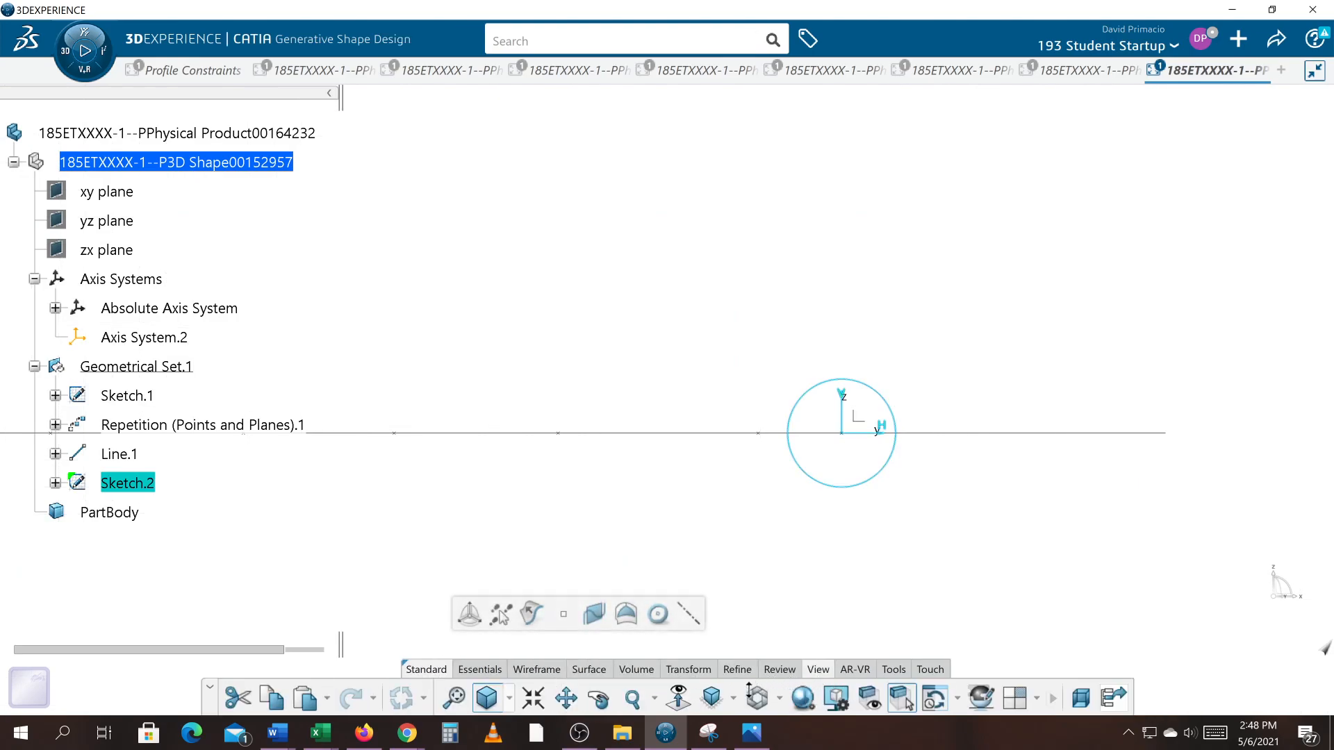
left_click(710, 698)
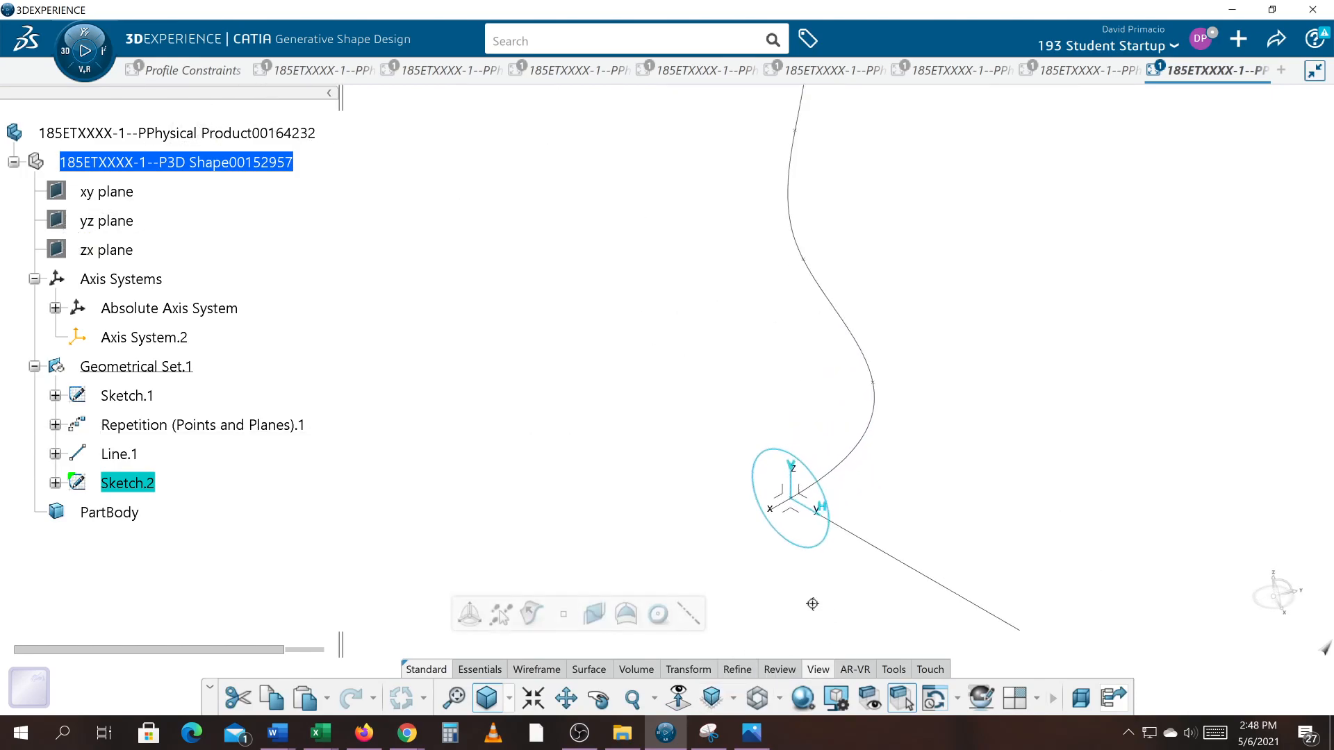
middle_click_drag(820, 621, 822, 646)
middle_click_drag(1000, 410, 986, 570)
middle_click_drag(981, 441, 778, 514)
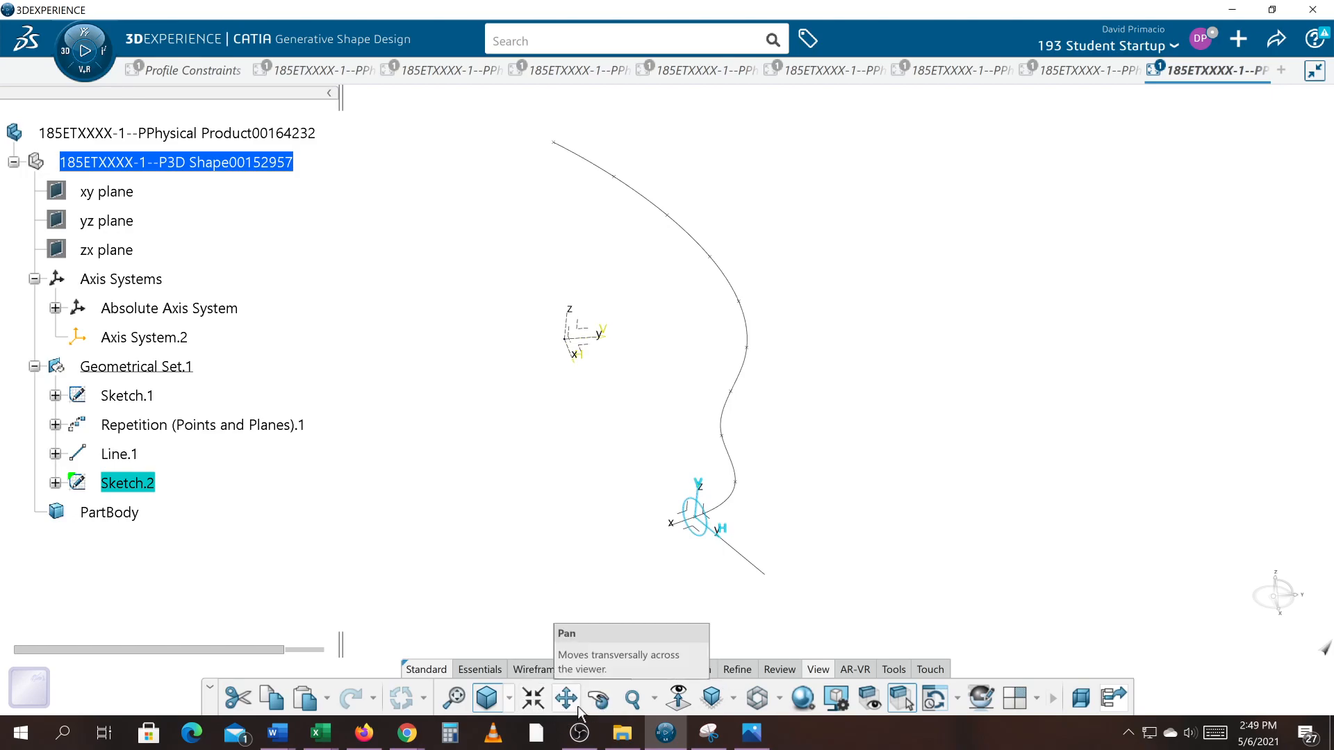
left_click(588, 669)
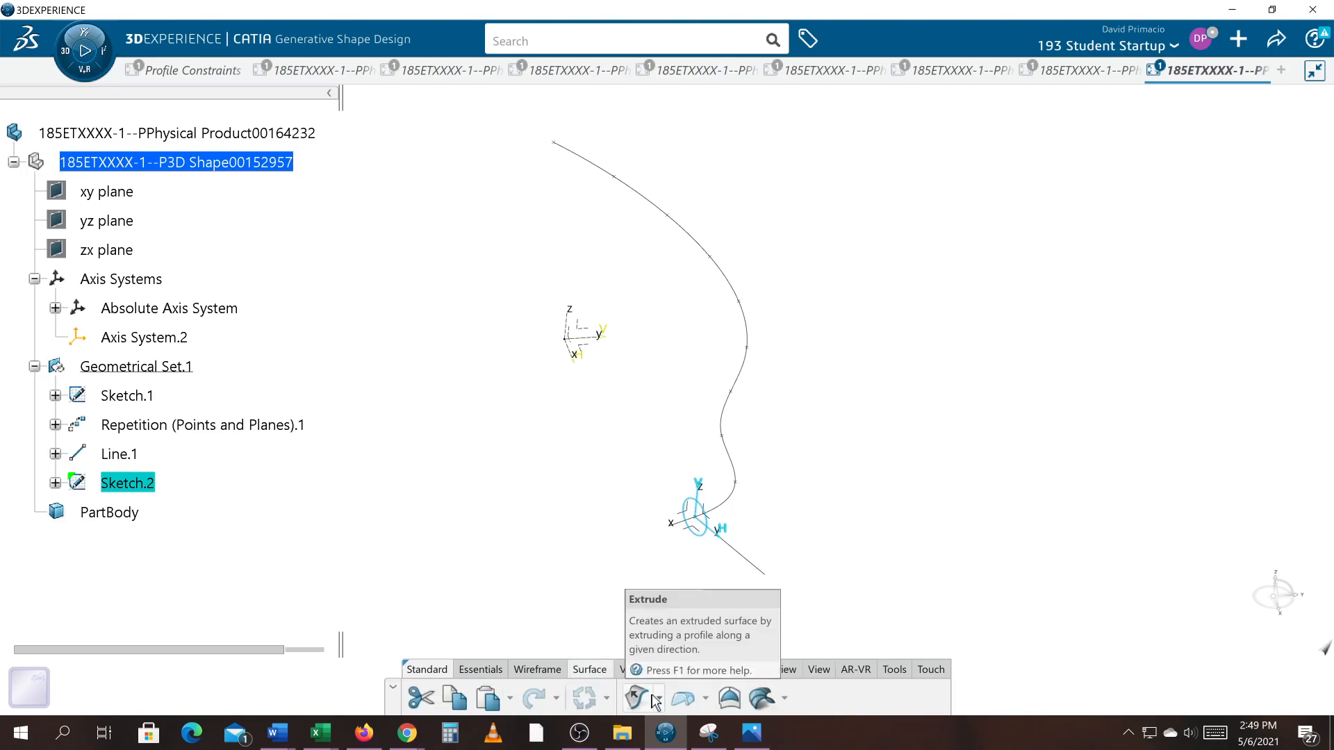
left_click(683, 698)
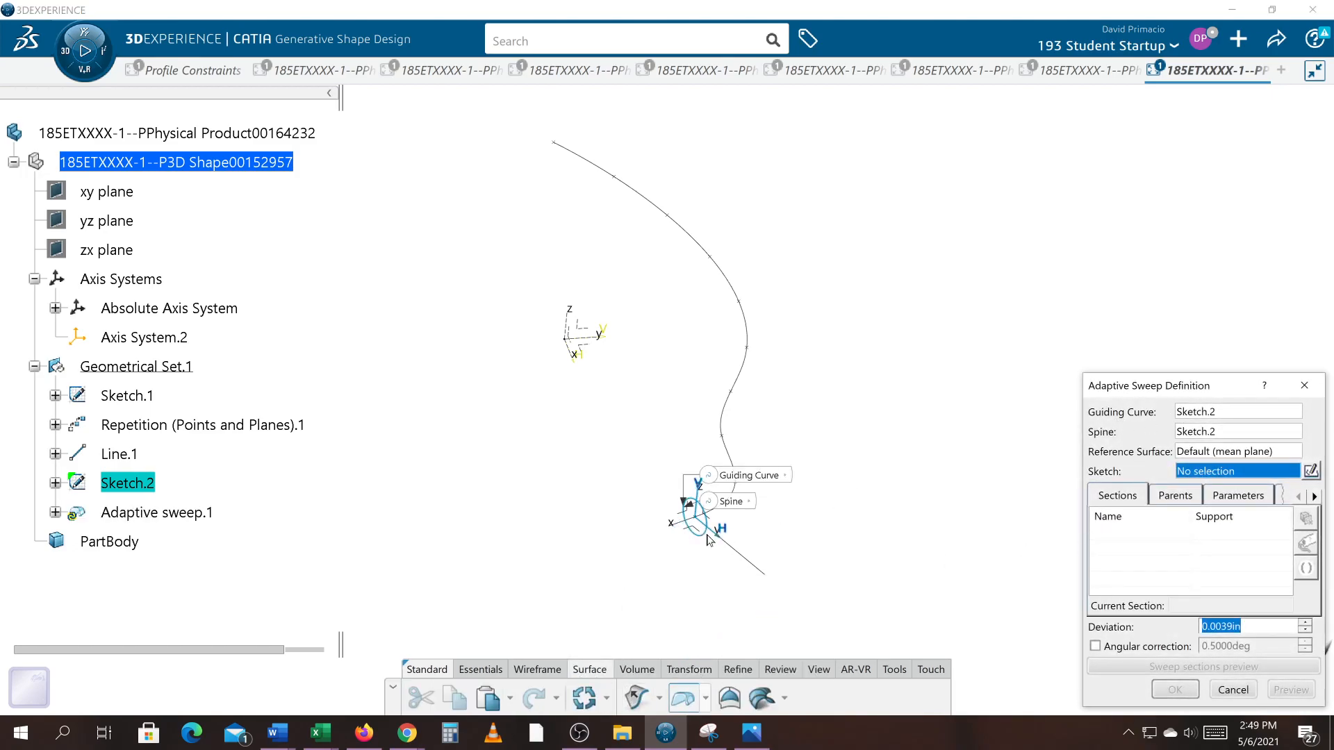
left_click(1197, 413)
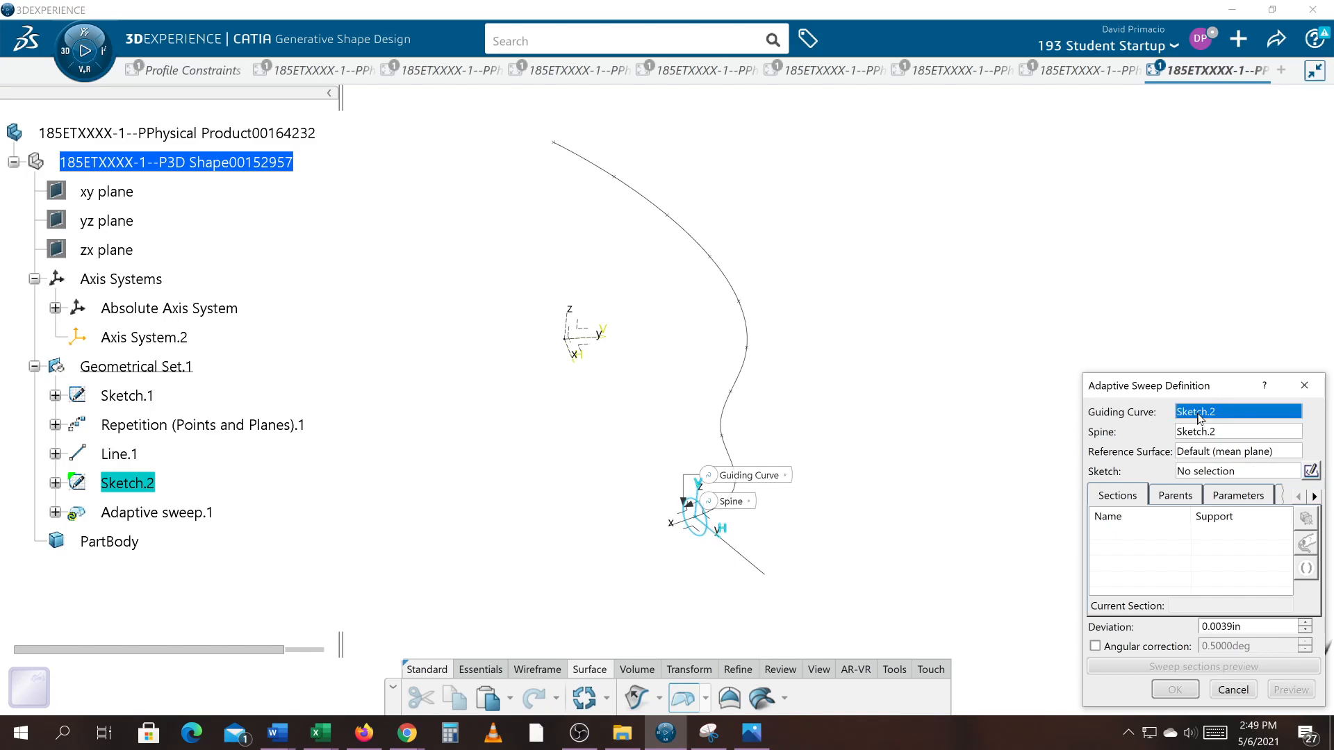
left_click(743, 376)
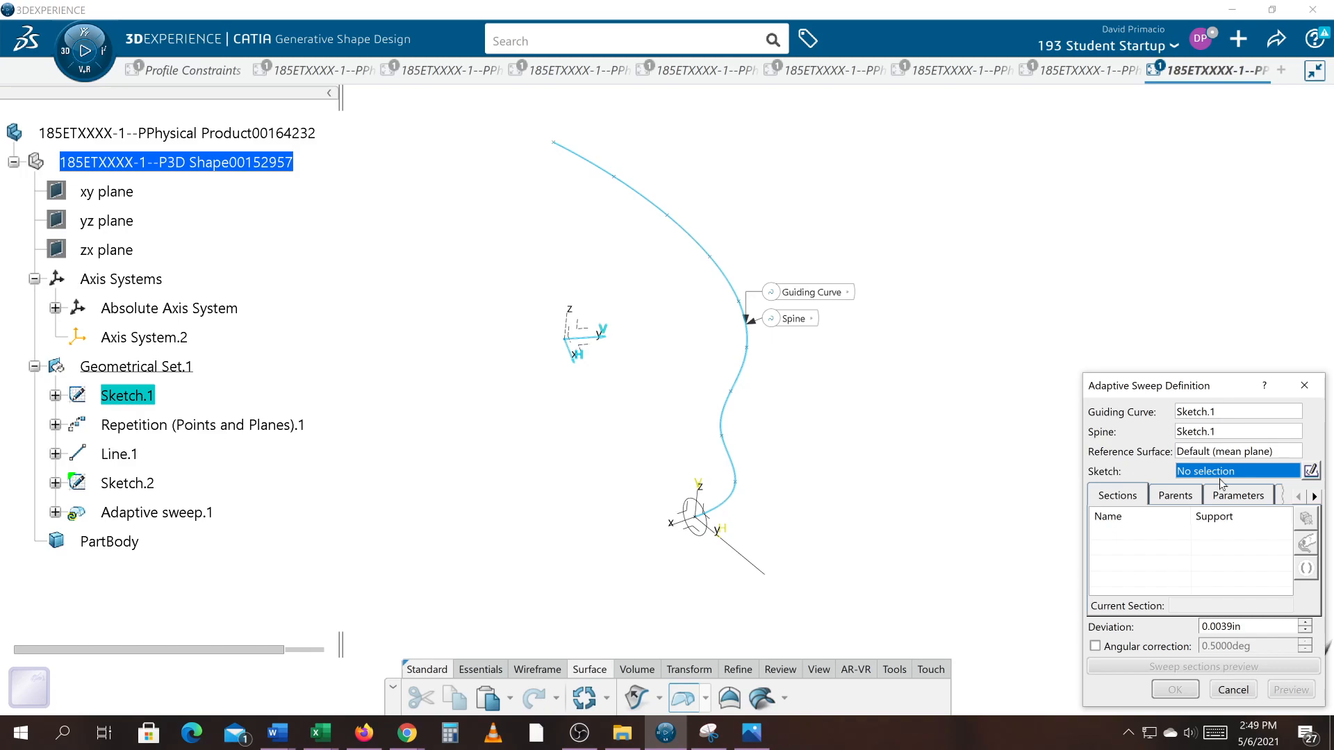
Step: Use the circle Sketch.2 as the sweep's section, preview the tube surface and create it
left_click(716, 532)
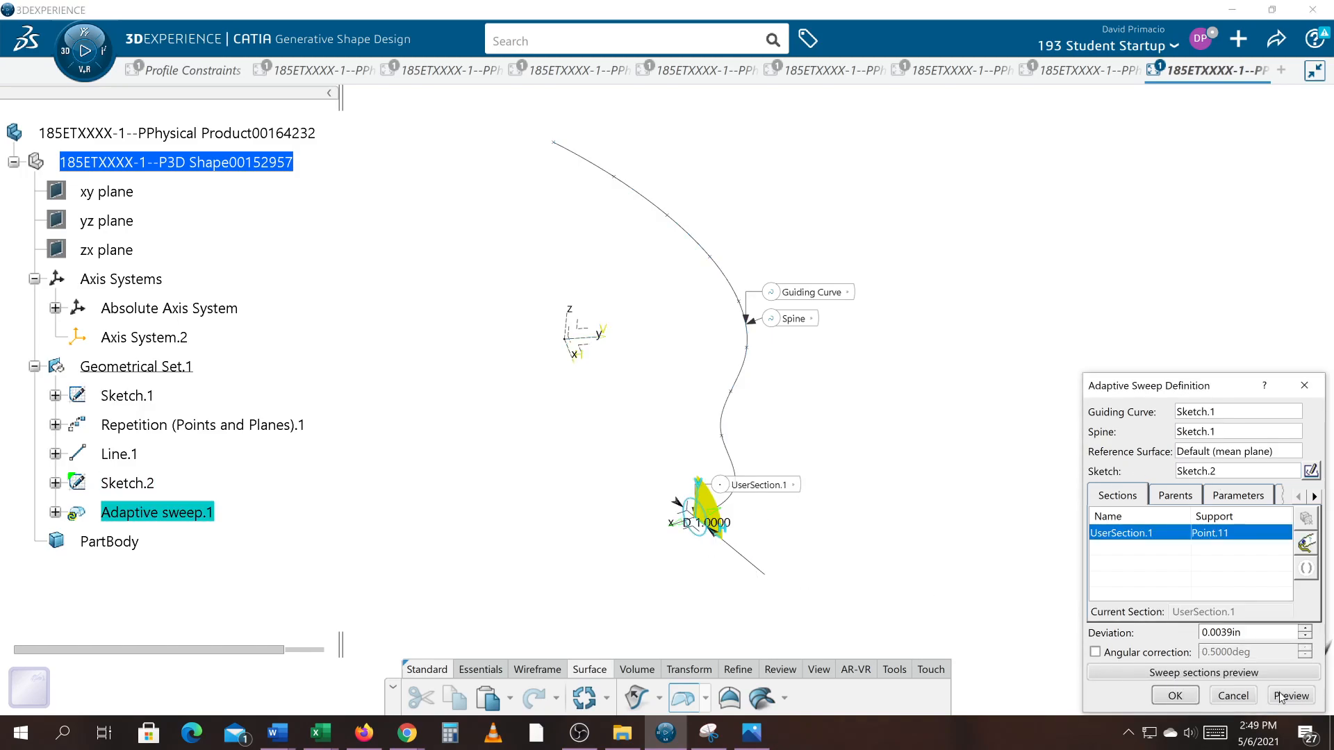
left_click(1280, 697)
middle_click_drag(887, 542, 816, 477)
left_click(1174, 696)
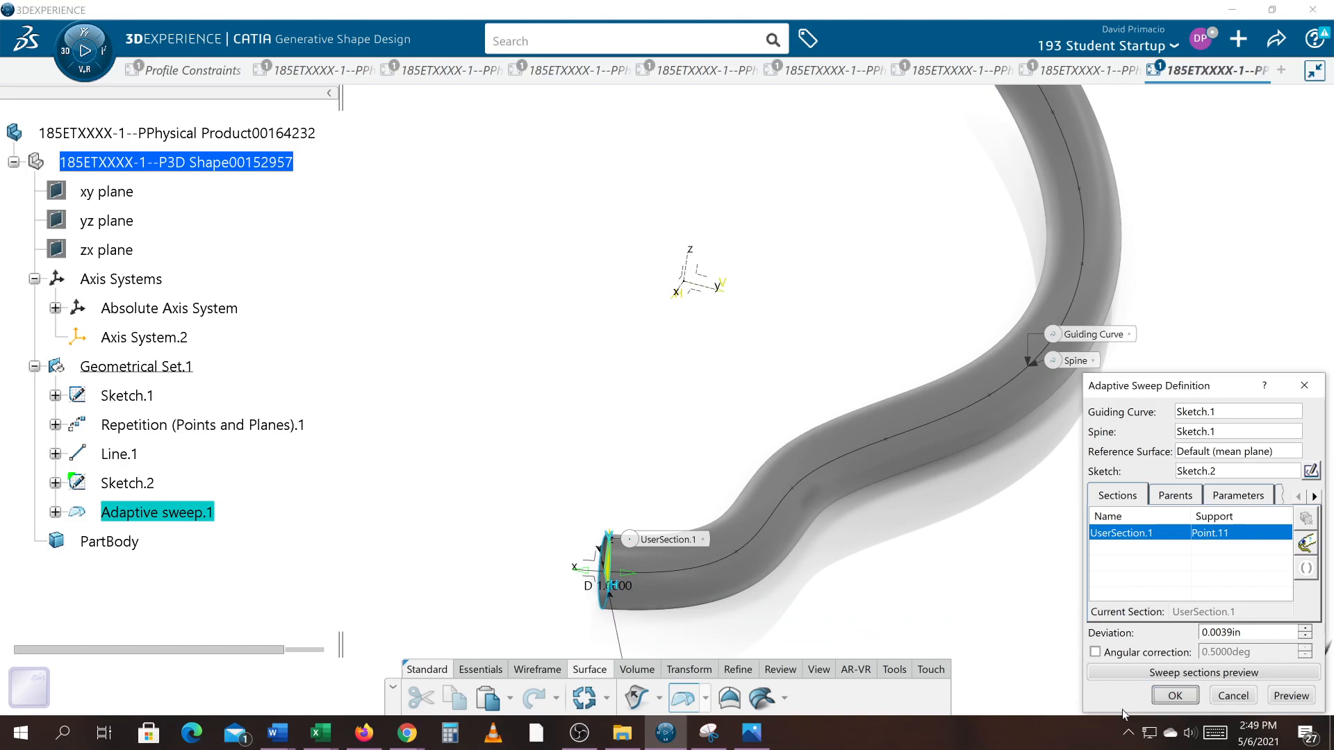
Step: Edit Sketch.2 to set the profile circle's diameter to 2 in and exit the sketch to update the sweep
left_click(125, 488)
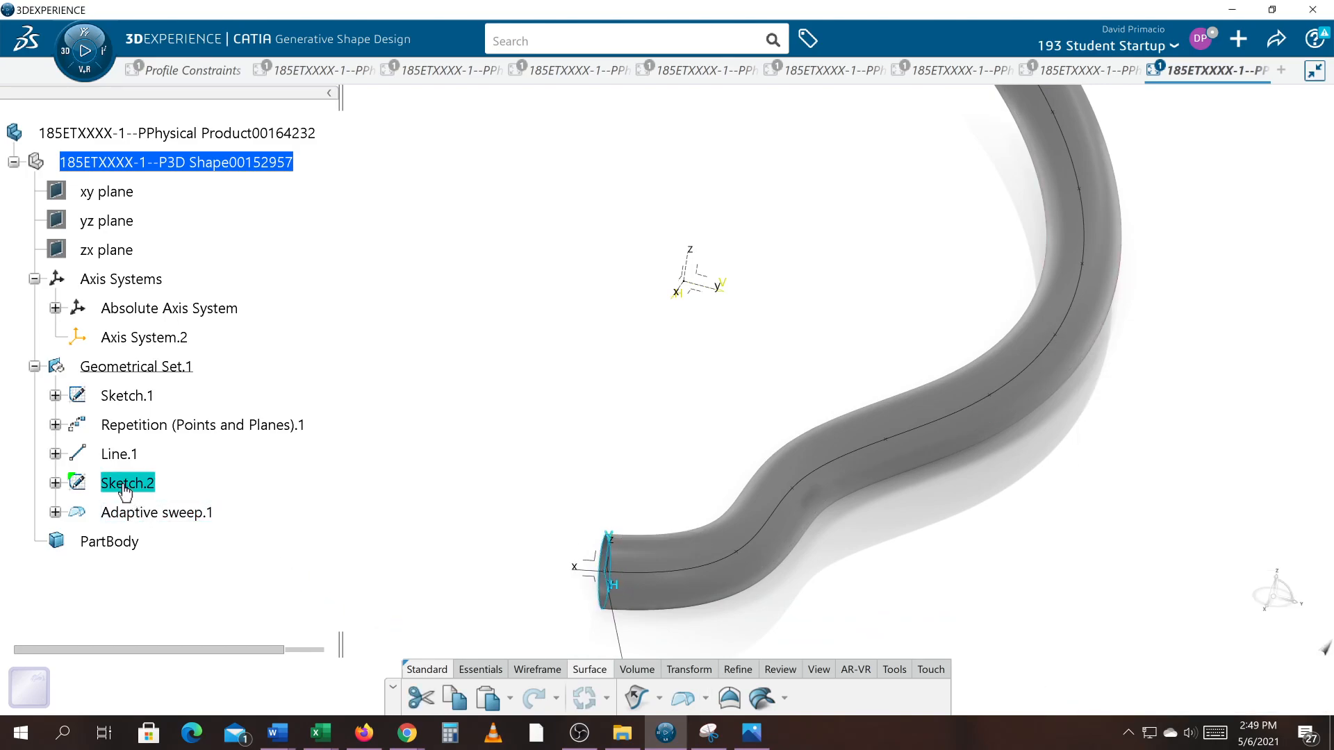
double_click(121, 484)
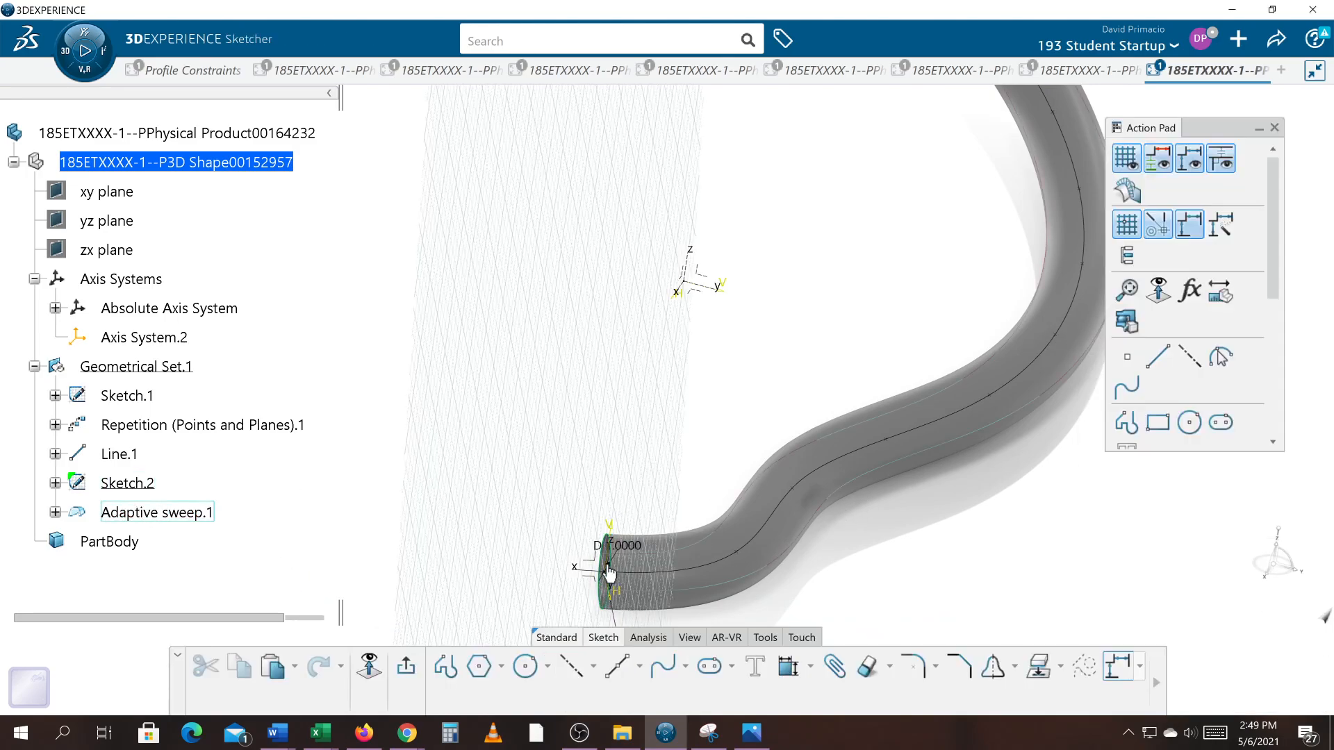
double_click(640, 550)
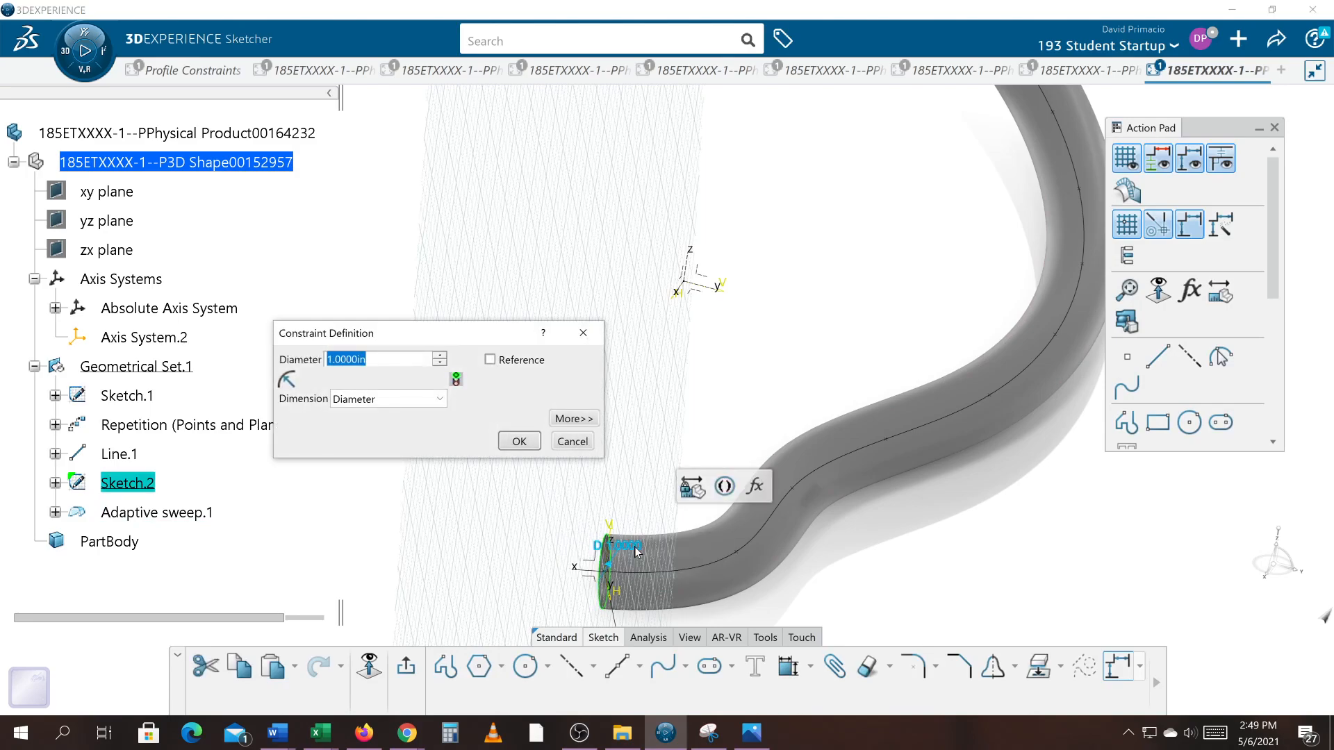
type("2")
left_click(519, 441)
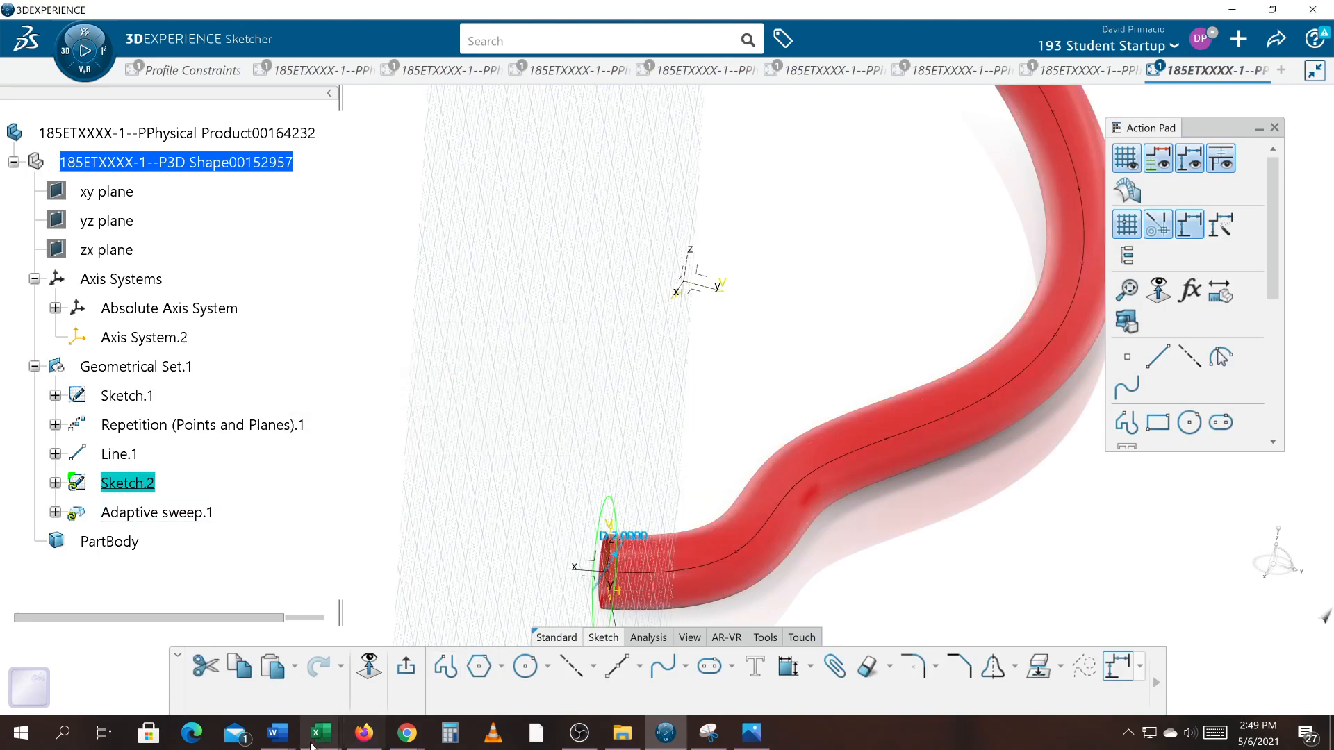
left_click(415, 667)
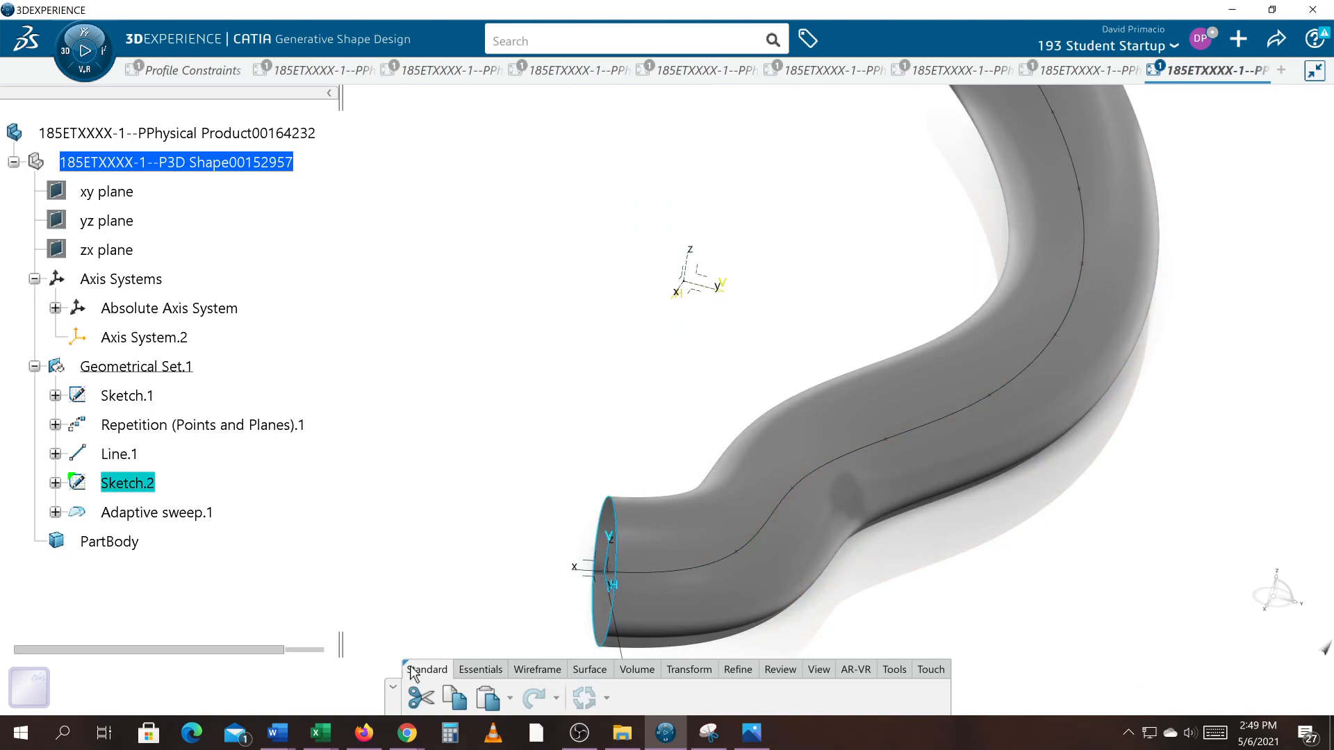
Step: Set the diameter of the circle in Sketch.2 to 3 in and return to the updated sweep
middle_click_drag(698, 540, 628, 504)
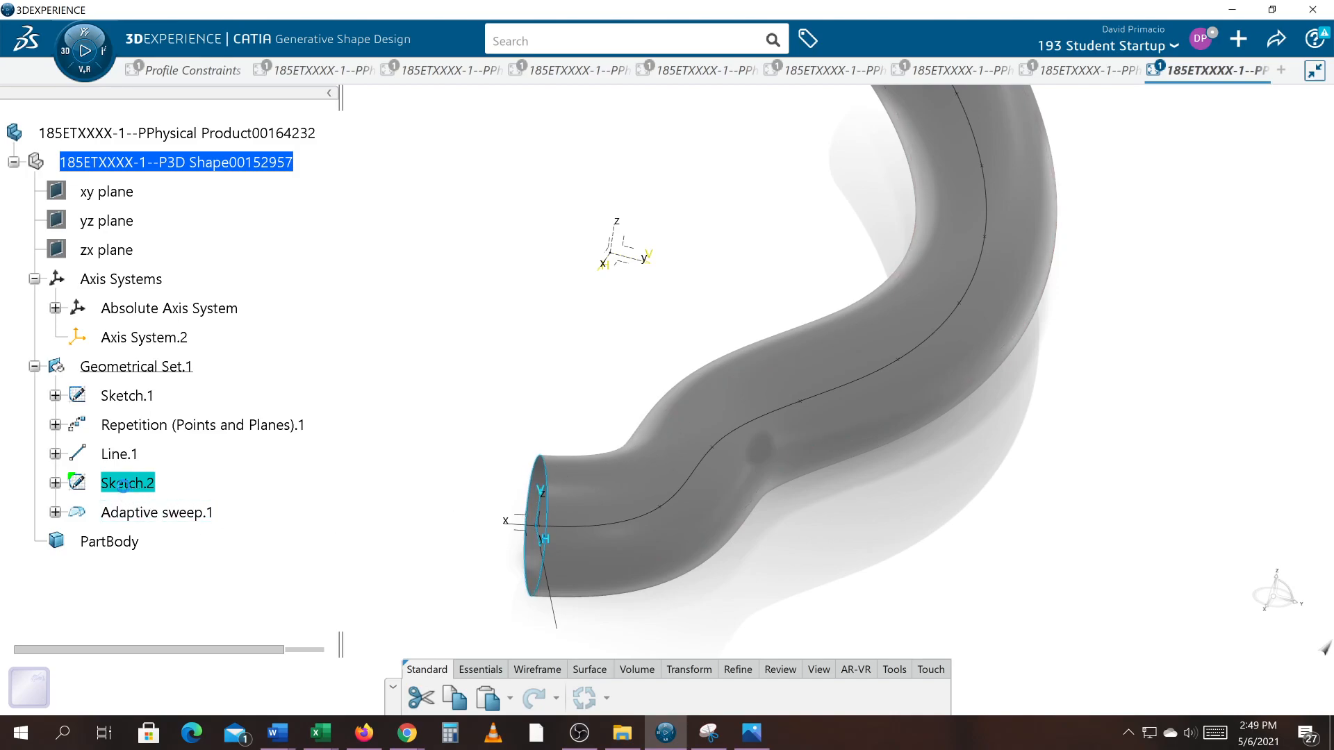
double_click(126, 487)
double_click(563, 493)
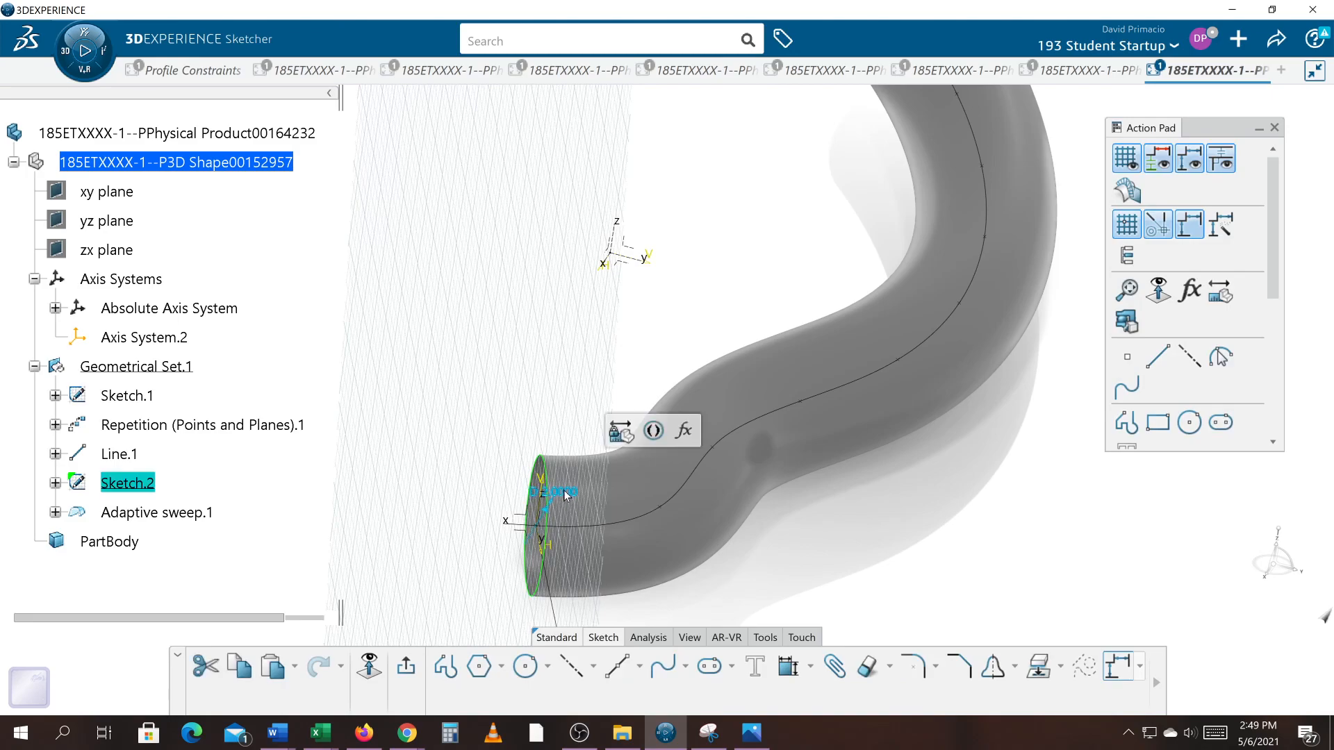
type("3")
key("Return")
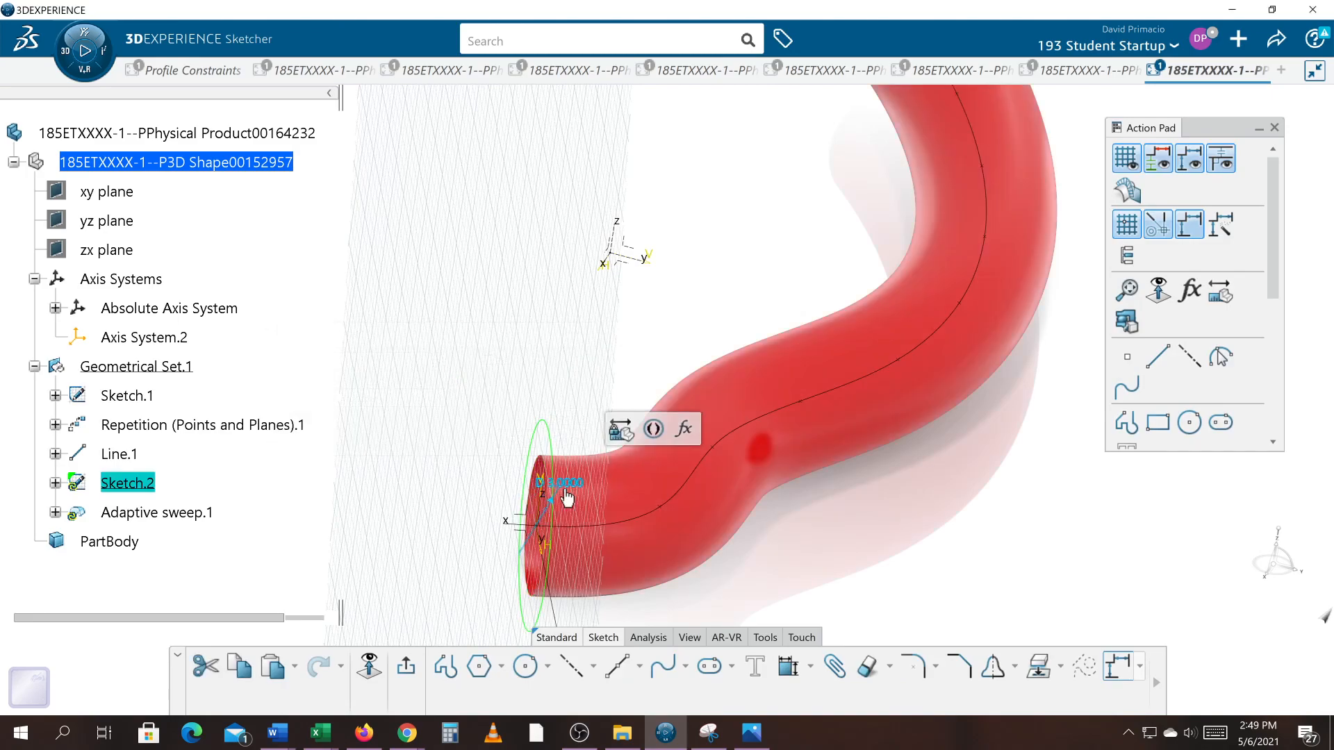
left_click(407, 666)
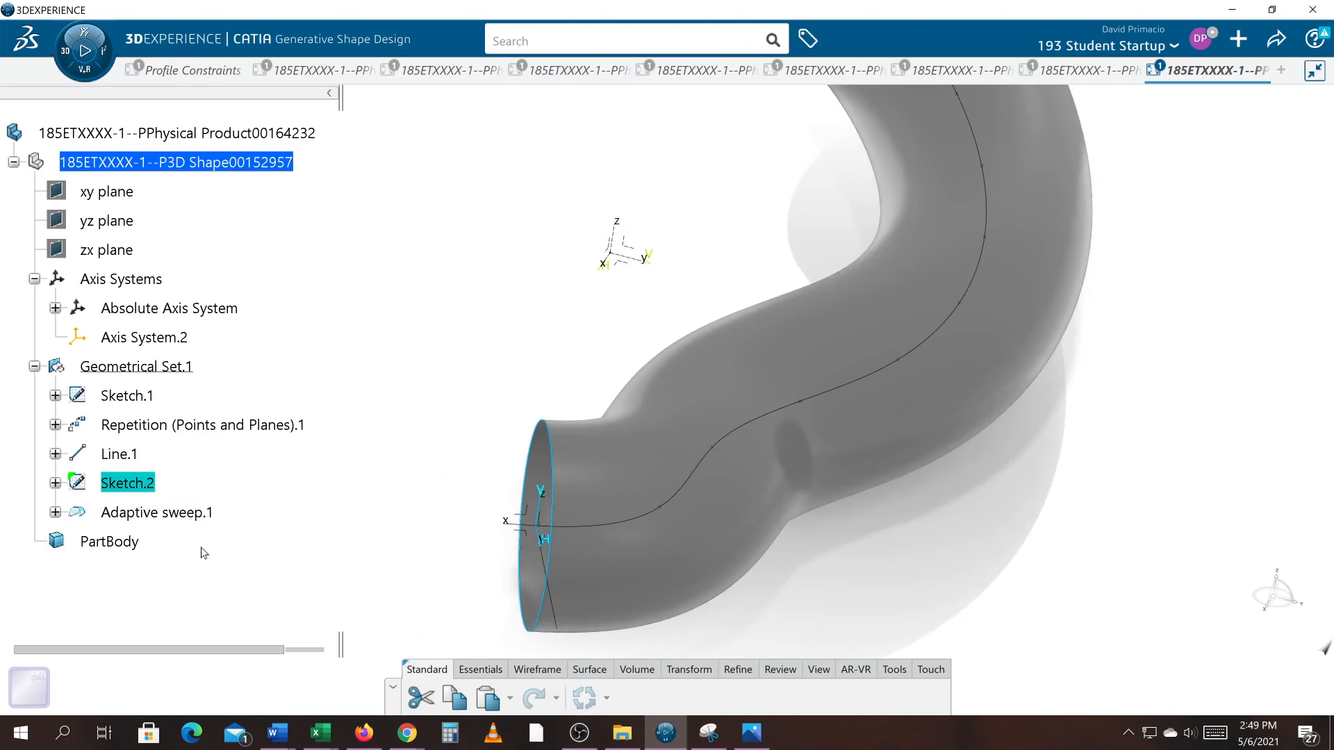
Step: Try the sweep with Sketch.2's circle diameter set to 4 in, and close the update diagnosis
double_click(139, 484)
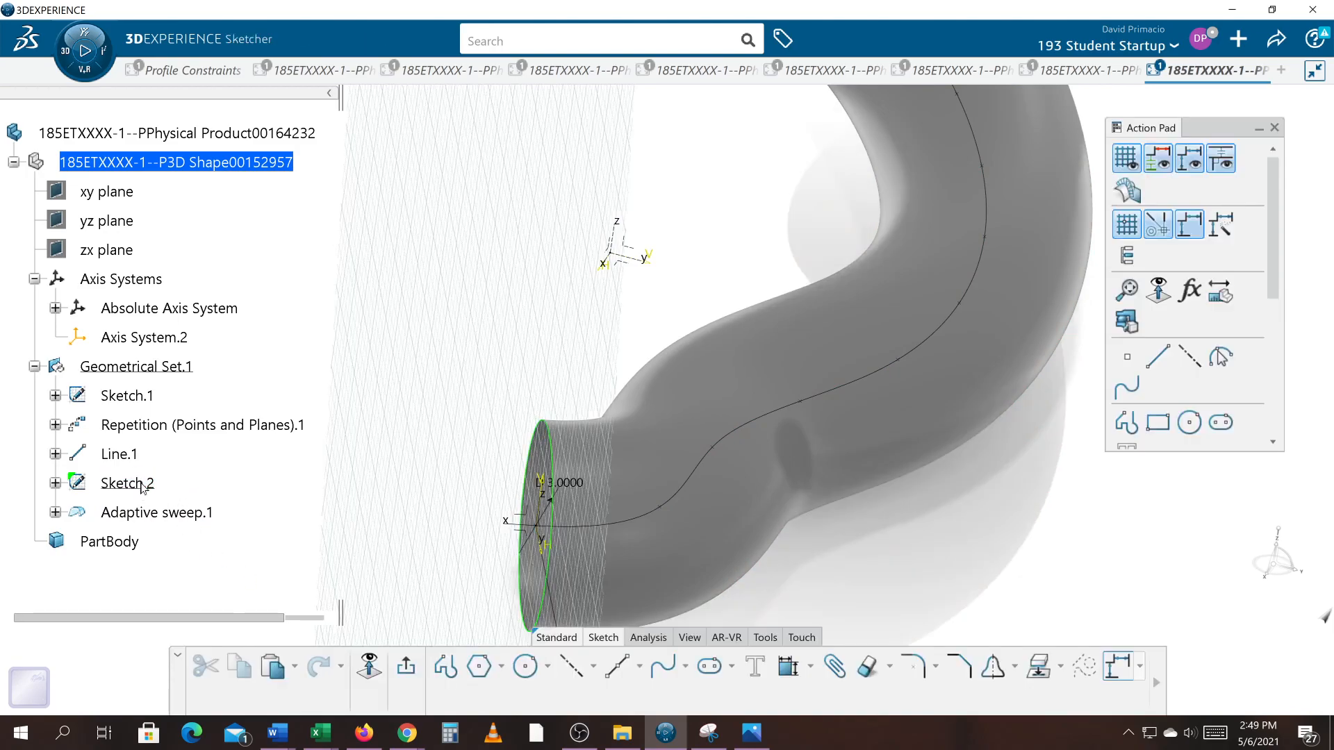
double_click(573, 484)
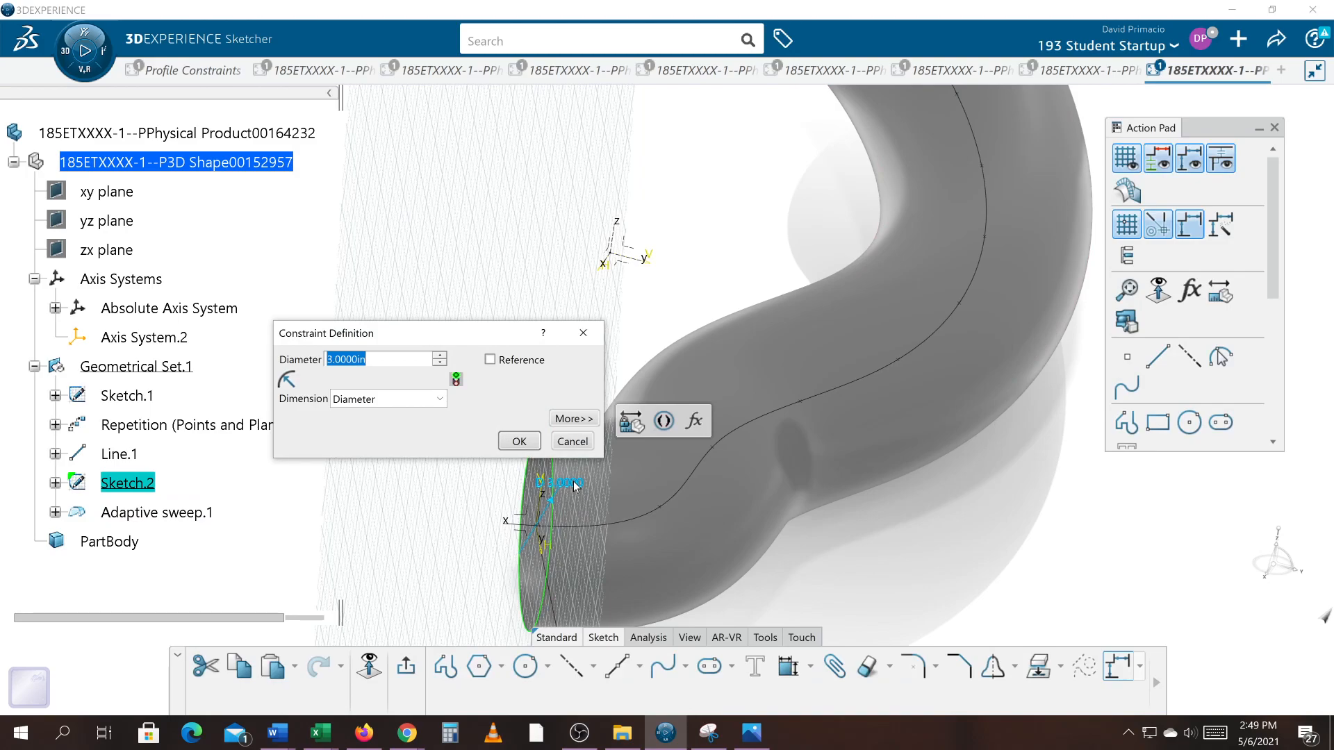
type("4")
key("Return")
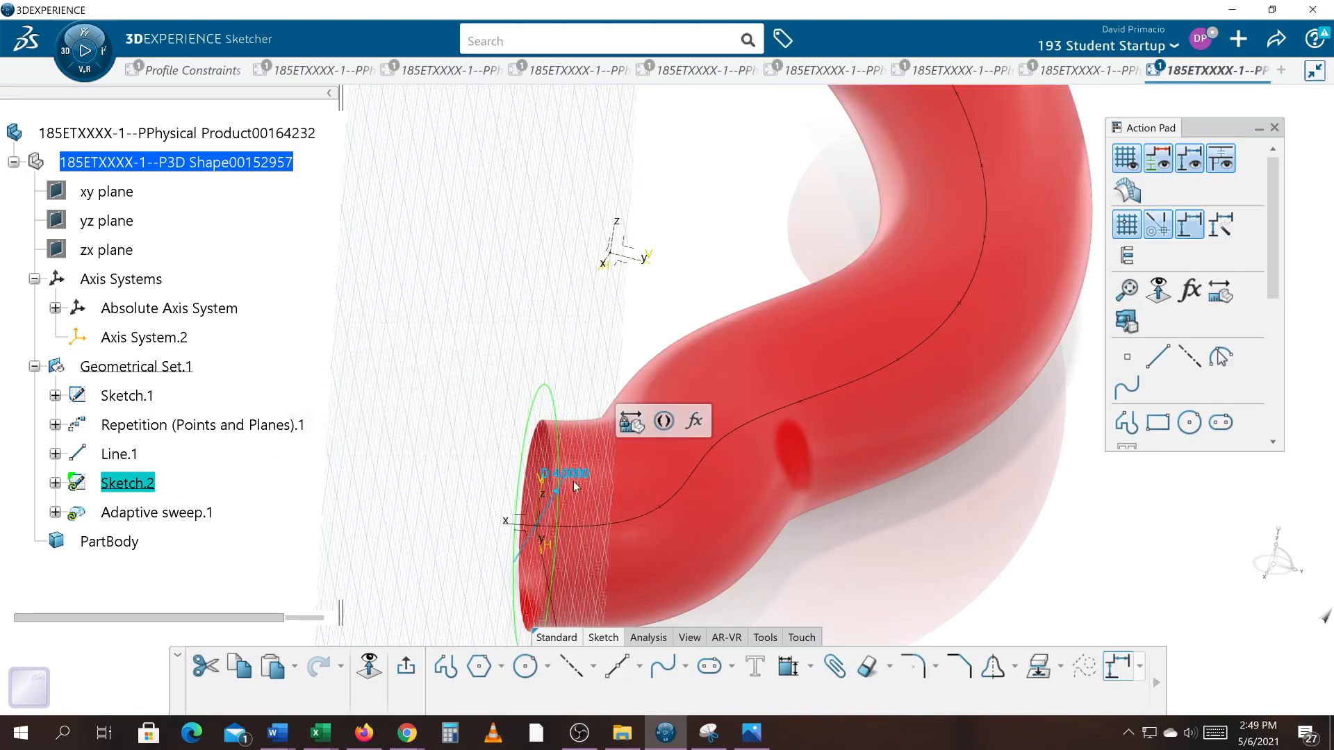
left_click(417, 667)
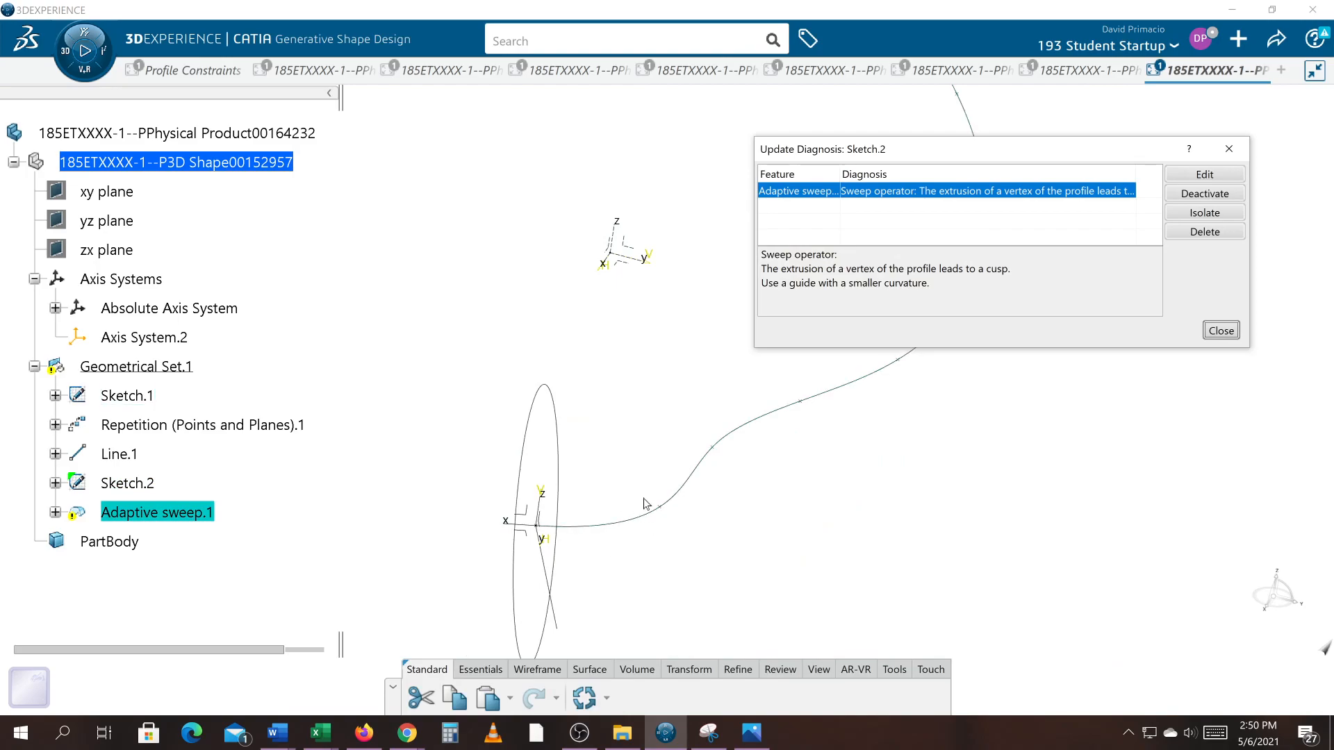
left_click(1221, 330)
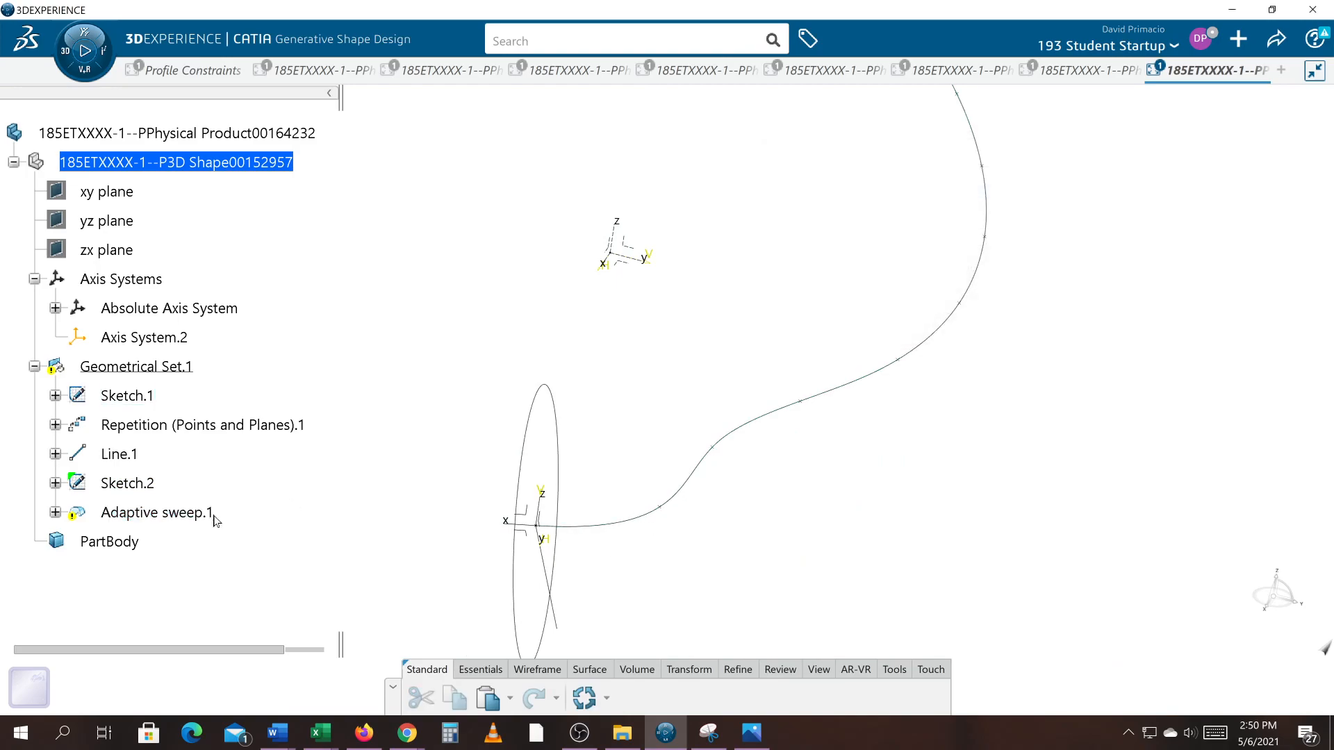
Step: Edit Sketch.2 to set the profile circle's diameter to 0.5 in and exit the sketch to update the sweep
double_click(140, 486)
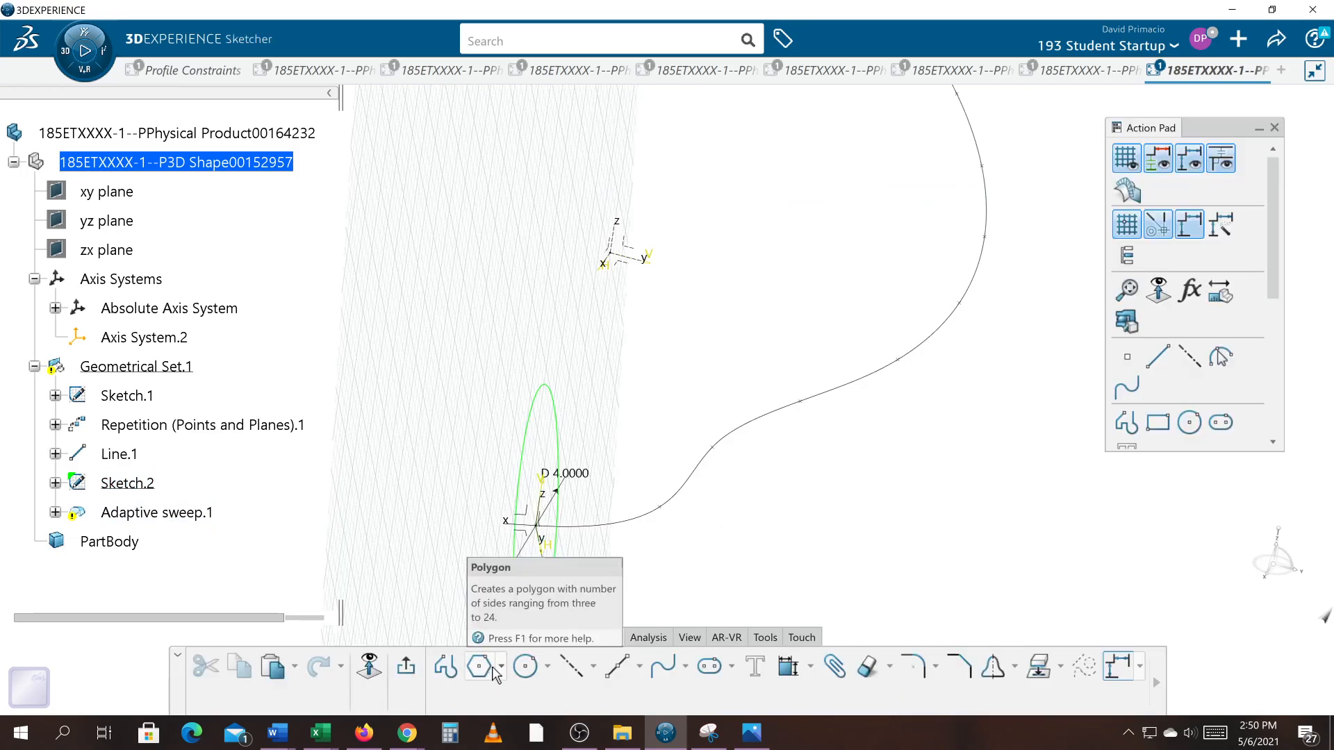
double_click(581, 472)
type("0.5")
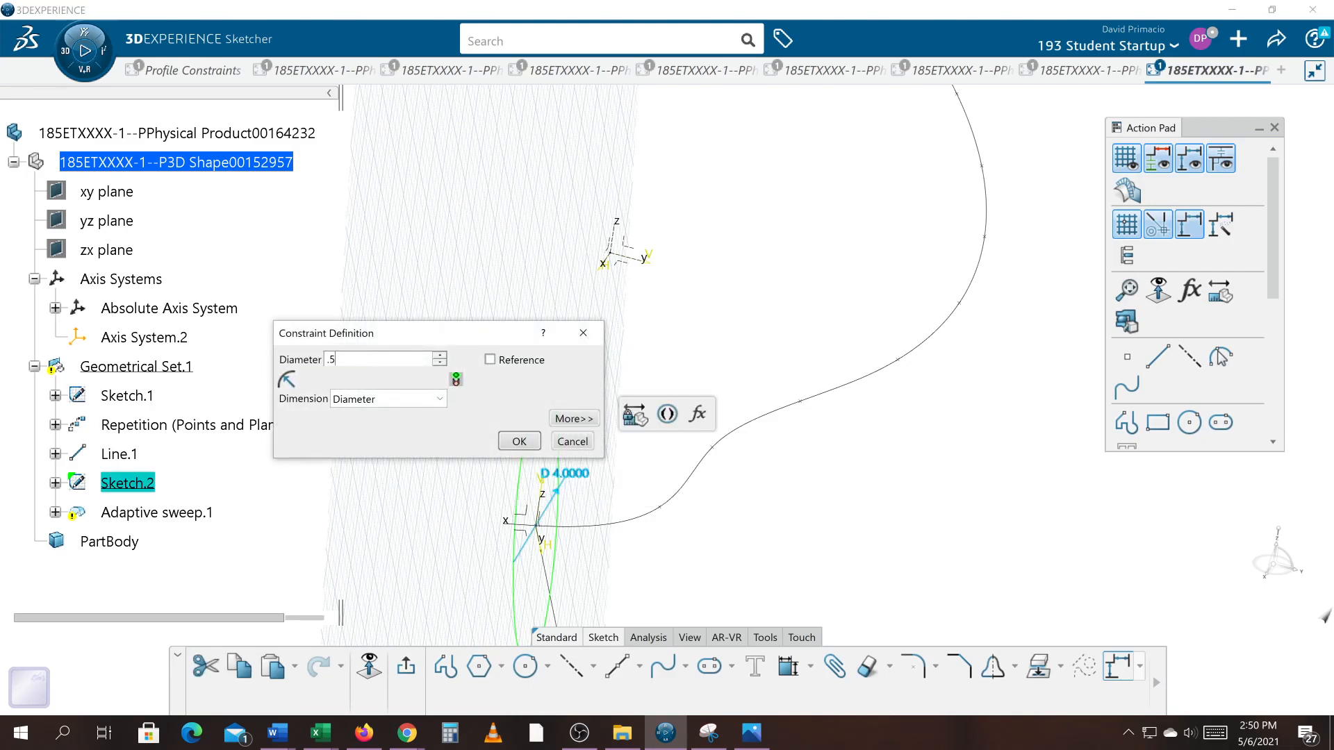
key("Return")
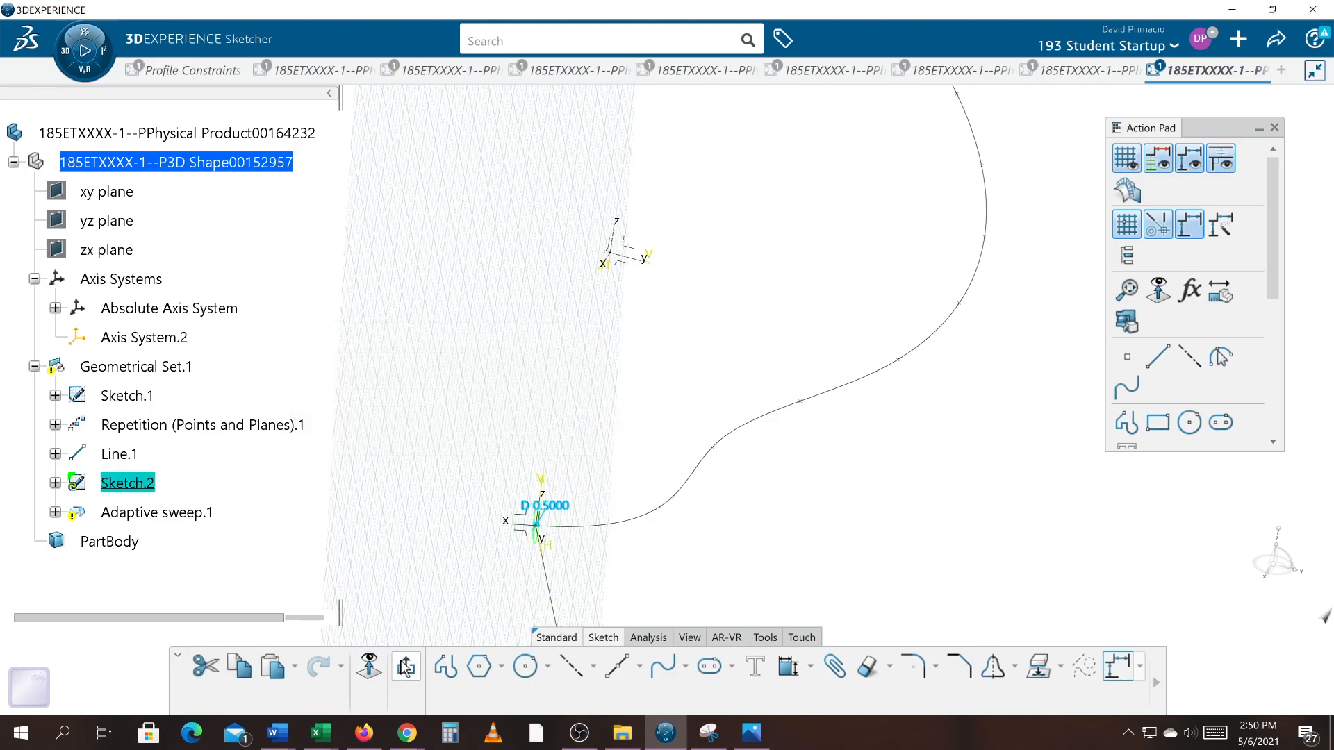
left_click(405, 668)
middle_click_drag(783, 550, 789, 603)
middle_click_drag(516, 629, 540, 595)
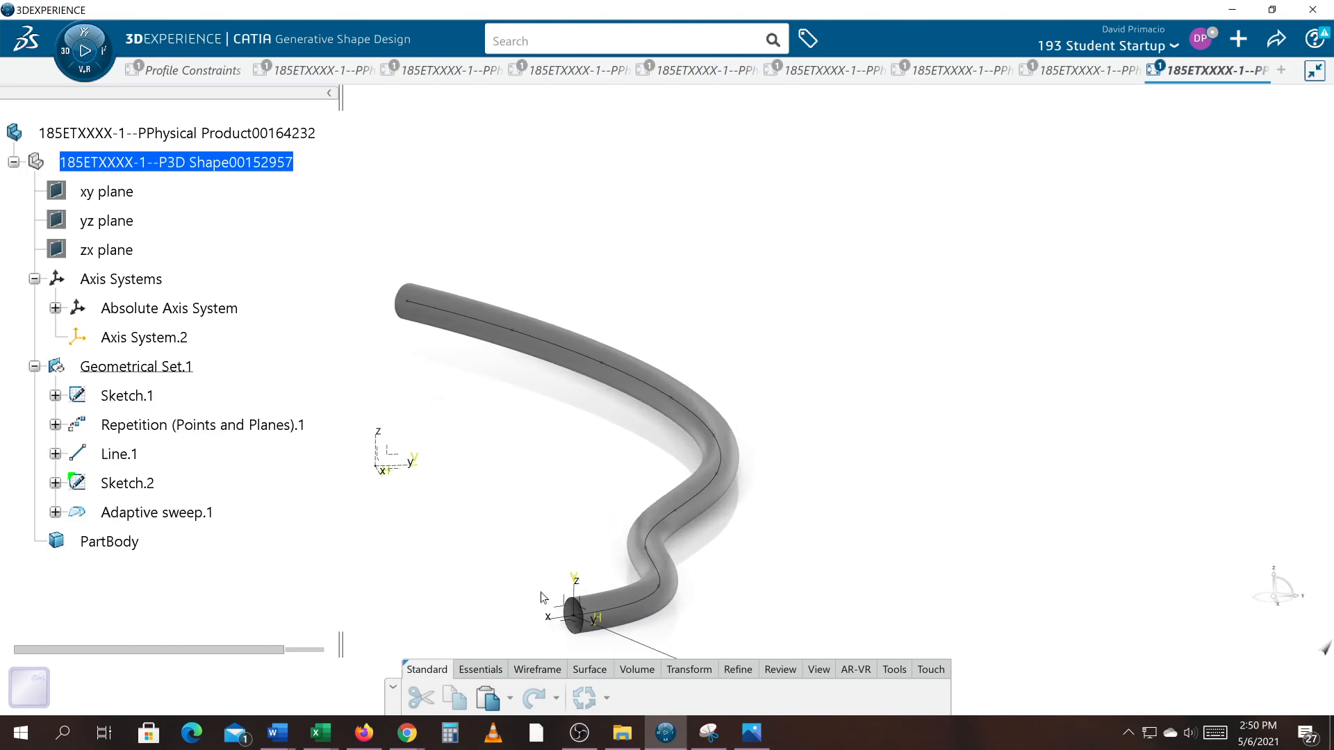
middle_click_drag(796, 553, 865, 473)
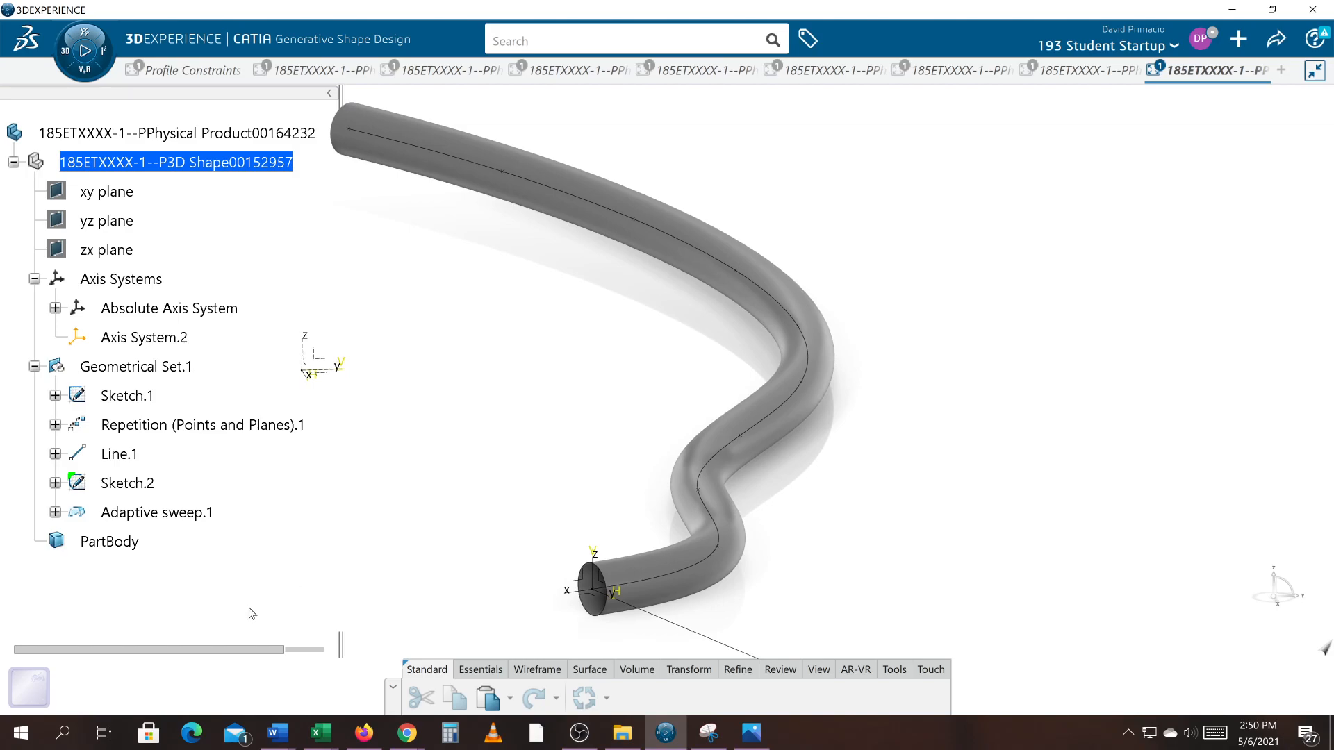
Step: Edit Adaptive sweep.1 to add sections at Point.2 through Point.10 of the point repetition and apply the definition
left_click(179, 516)
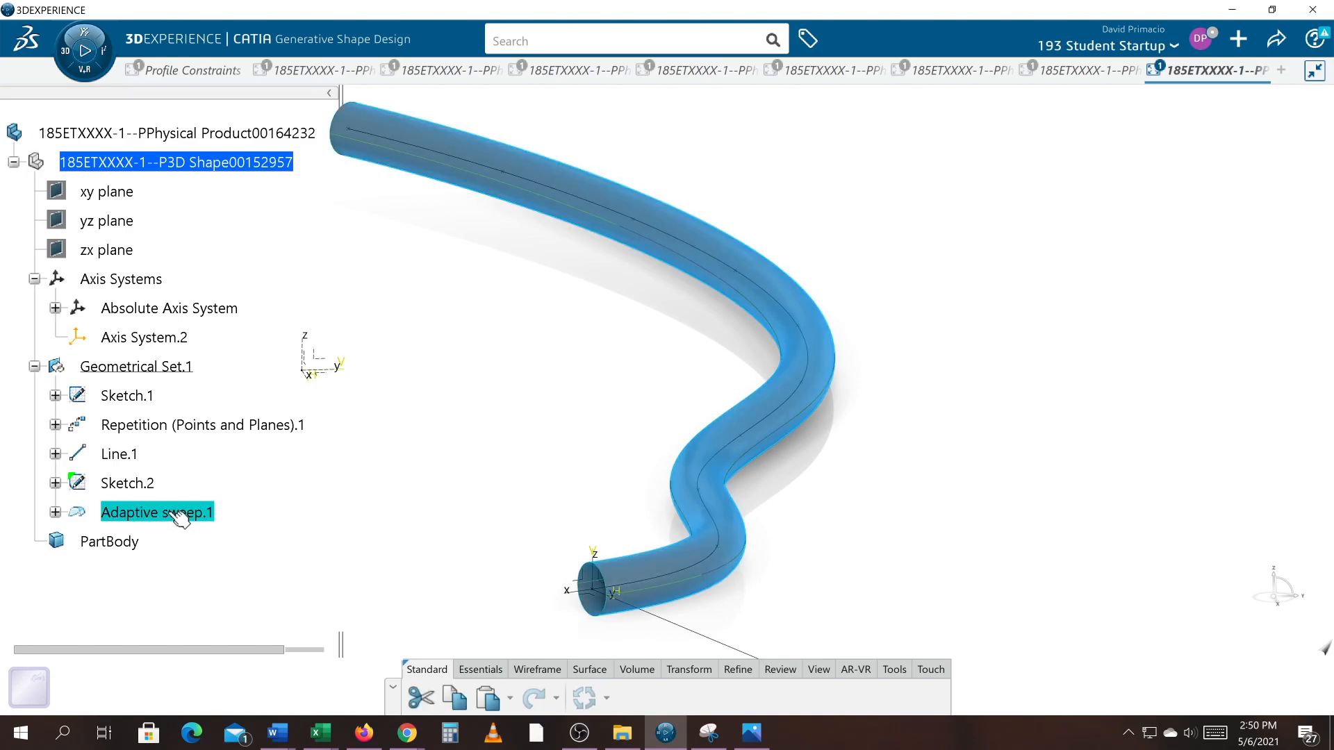
double_click(179, 516)
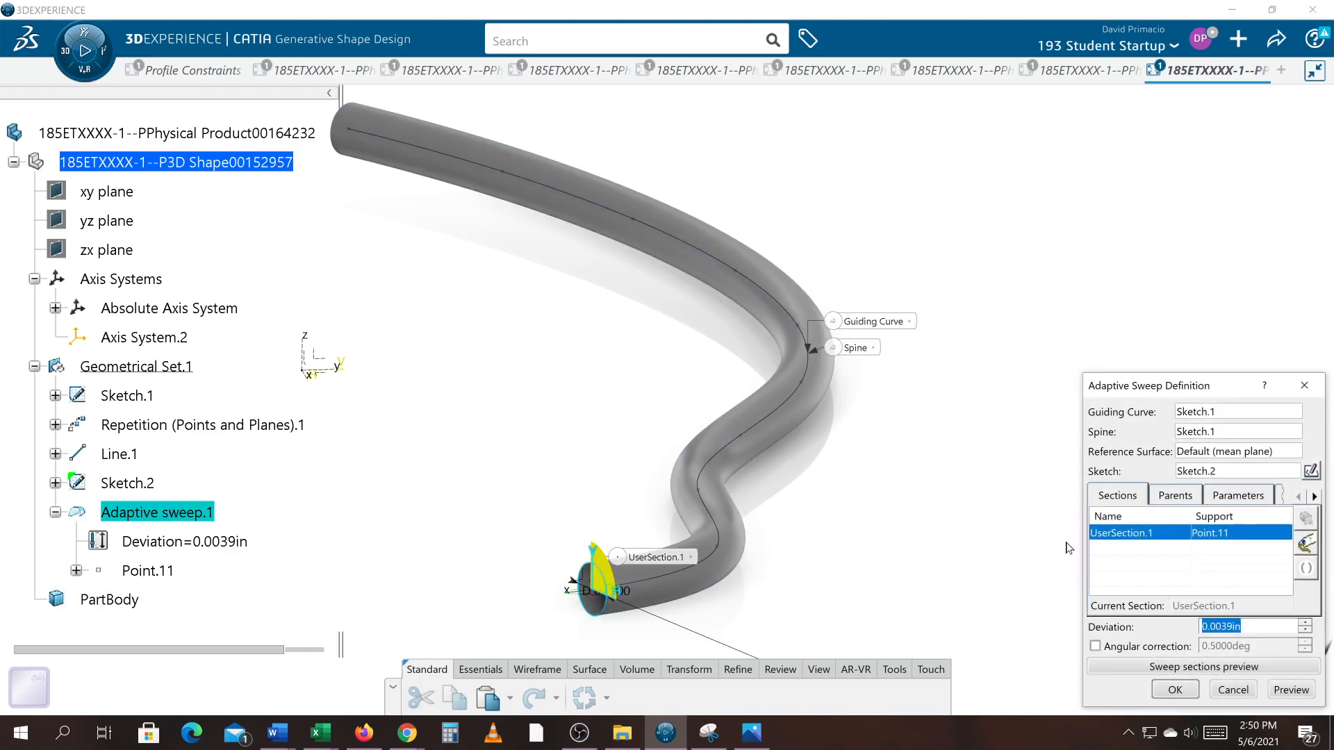
left_click(127, 428)
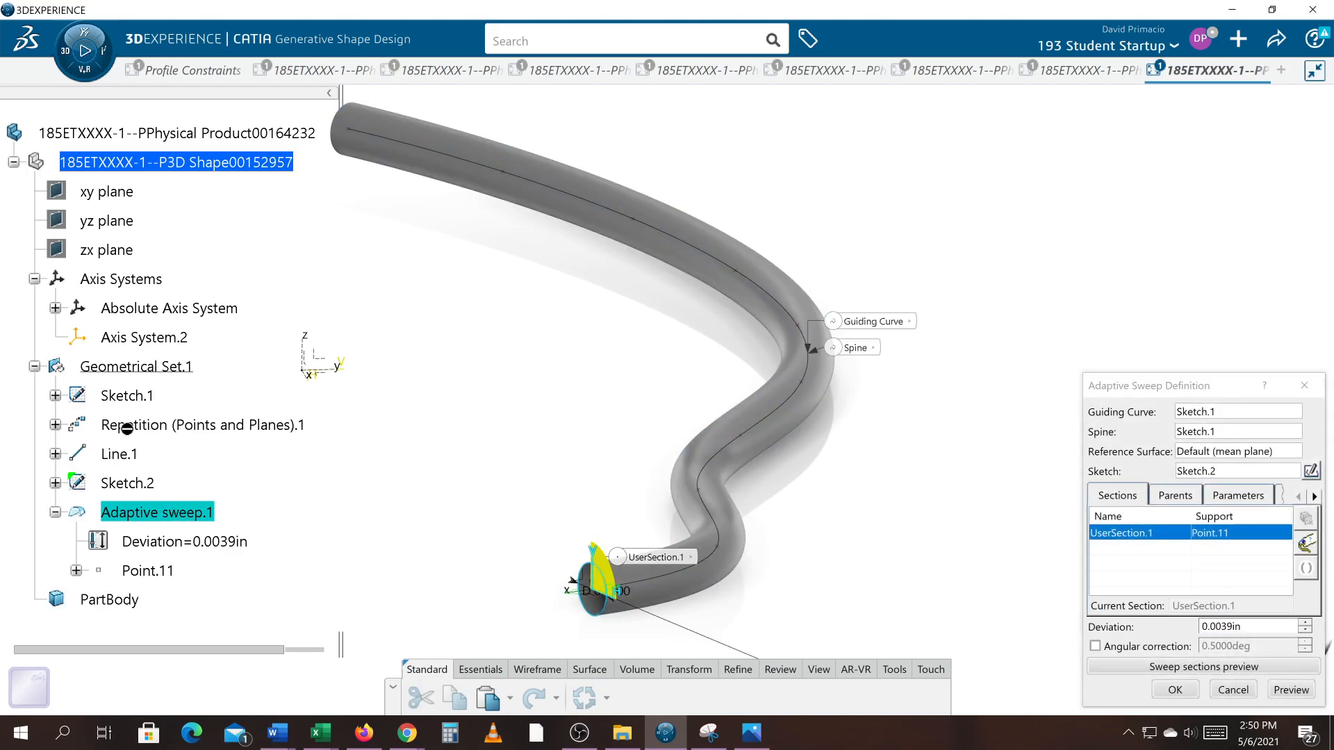
left_click(55, 425)
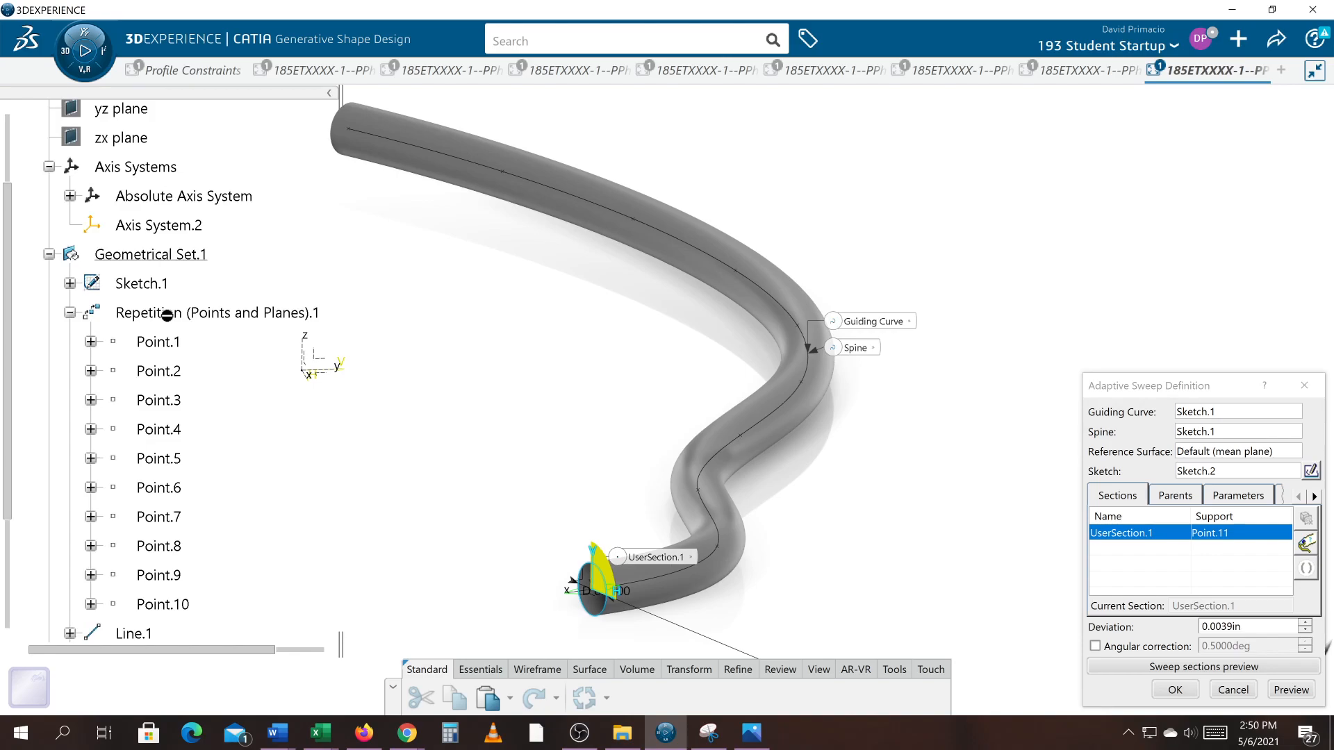
left_click(175, 370)
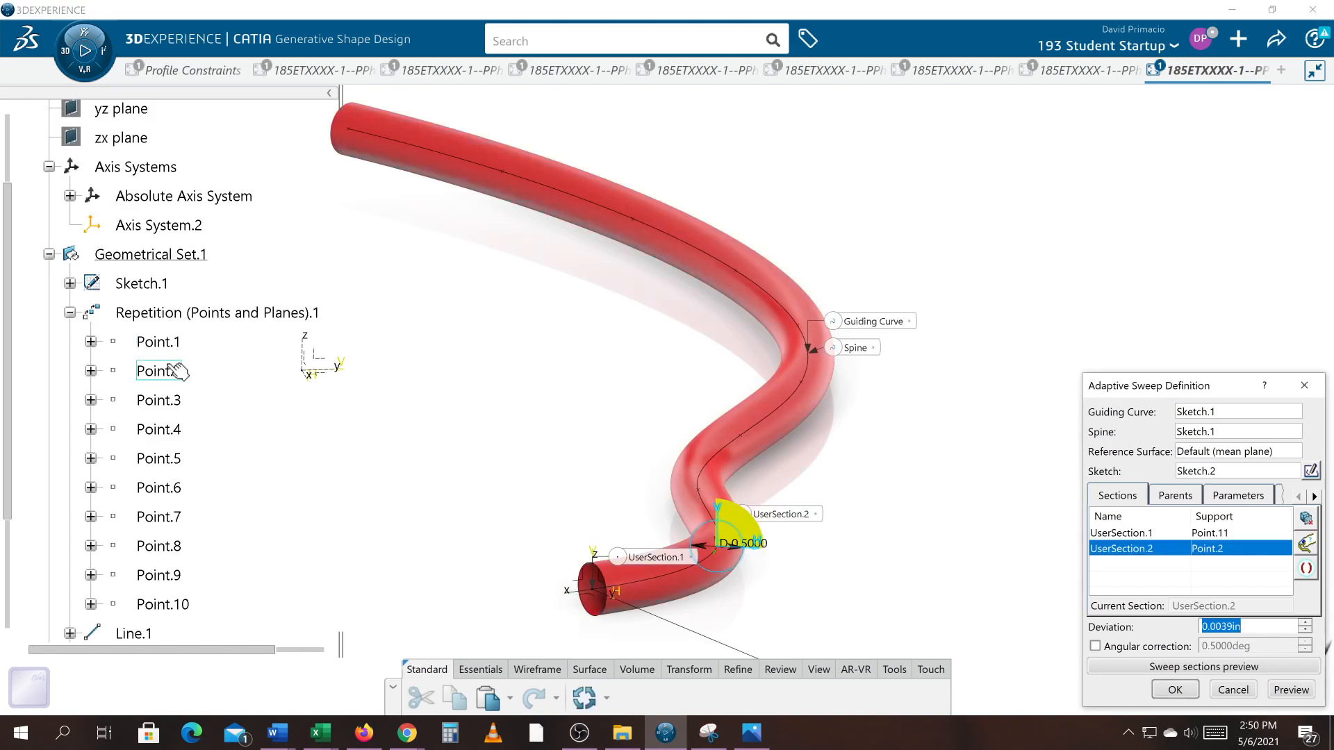
left_click(171, 402)
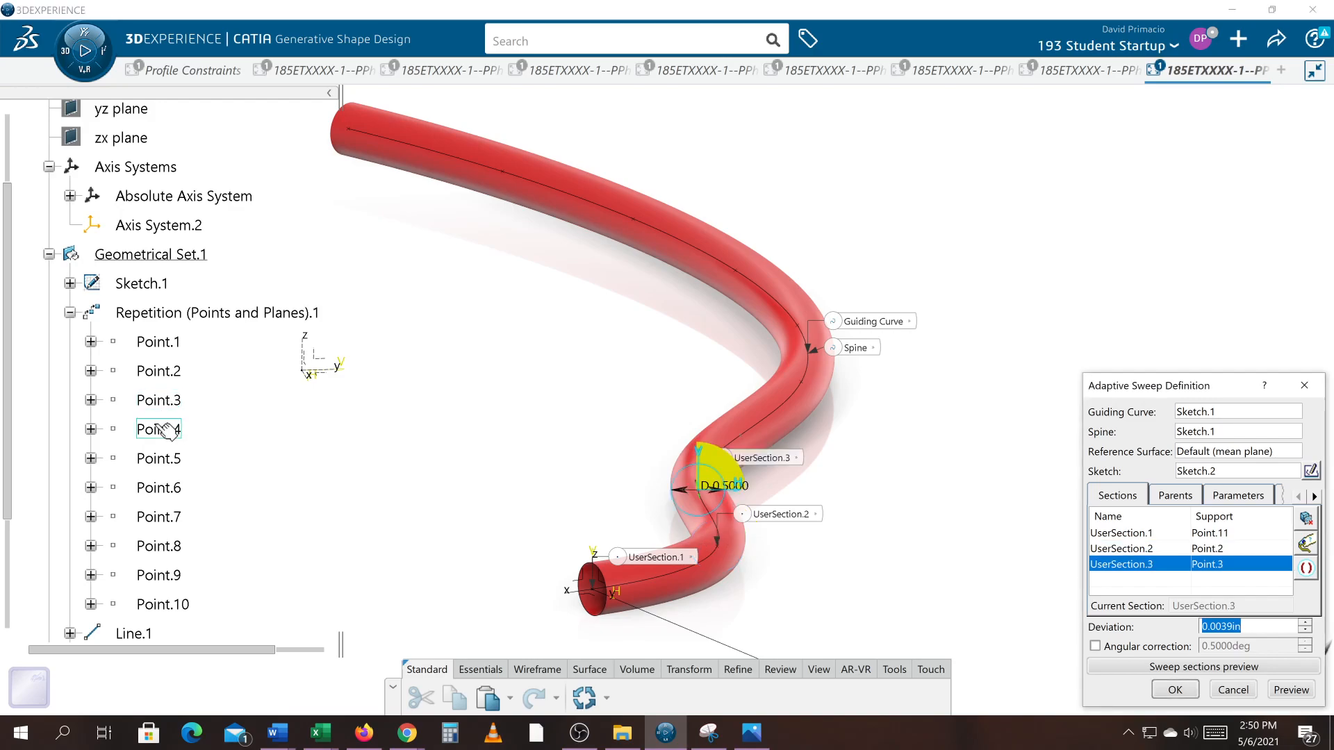
left_click(157, 430)
left_click(160, 460)
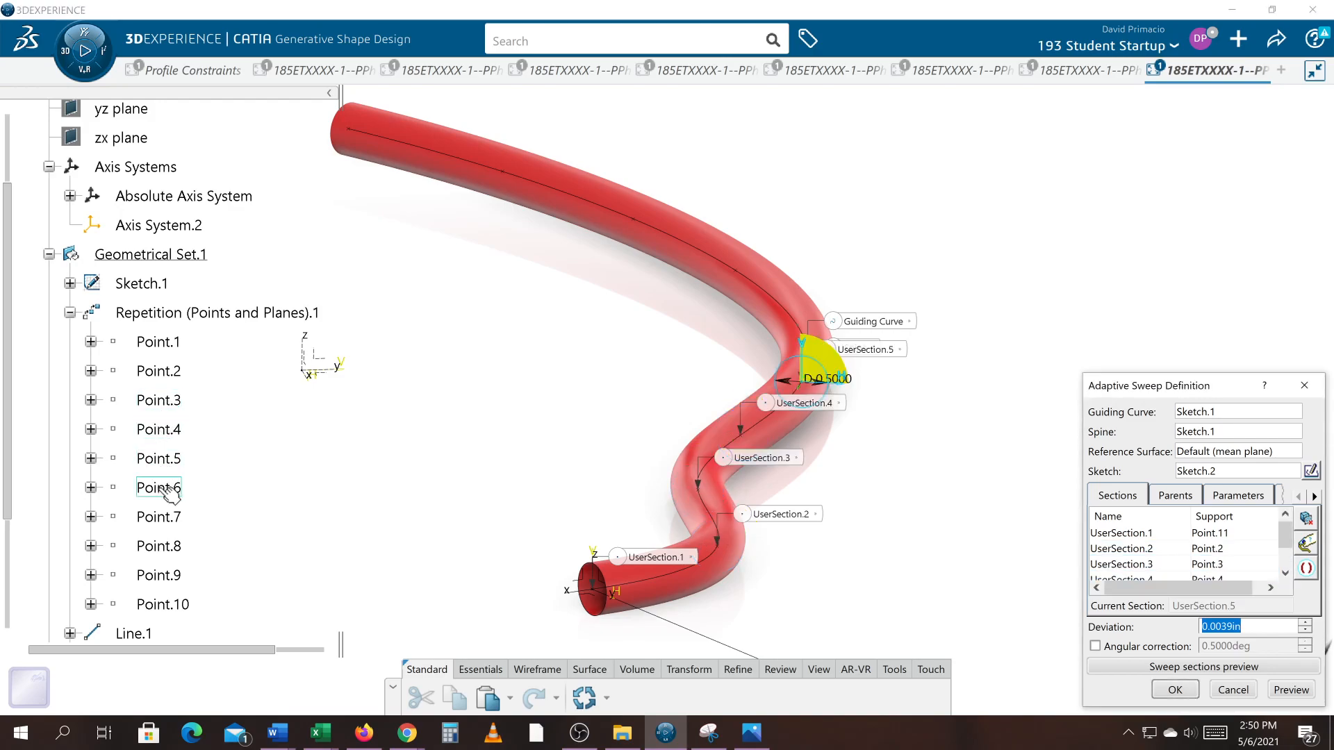
left_click(157, 489)
left_click(154, 518)
left_click(150, 552)
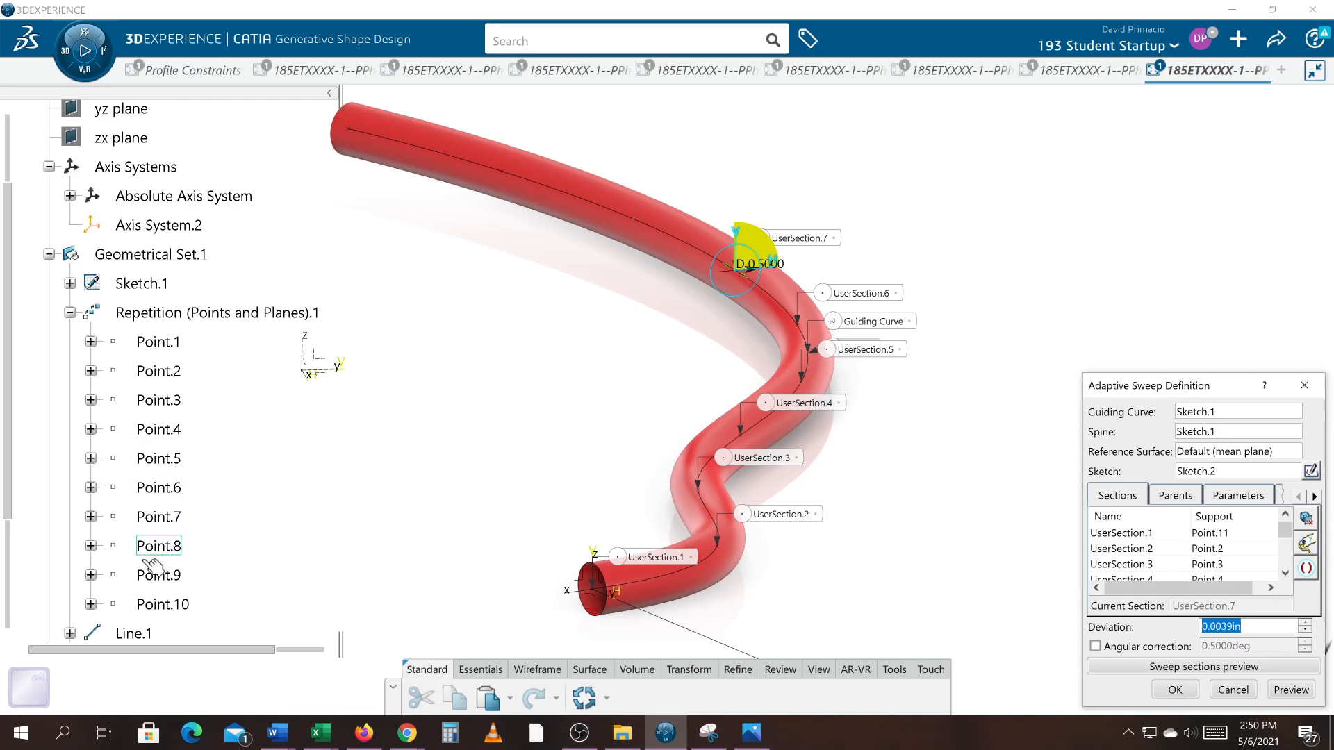
left_click(150, 578)
left_click(154, 608)
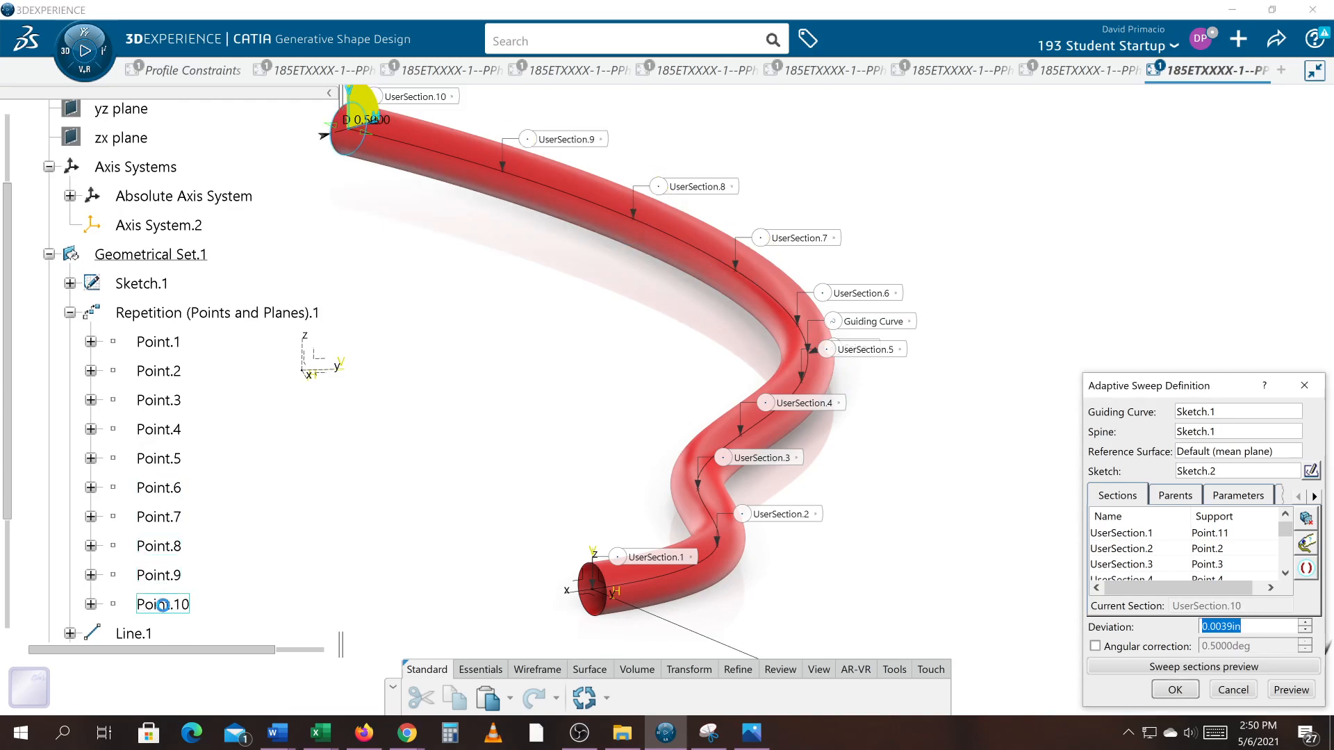
left_click(1175, 692)
middle_click_drag(917, 493, 946, 508)
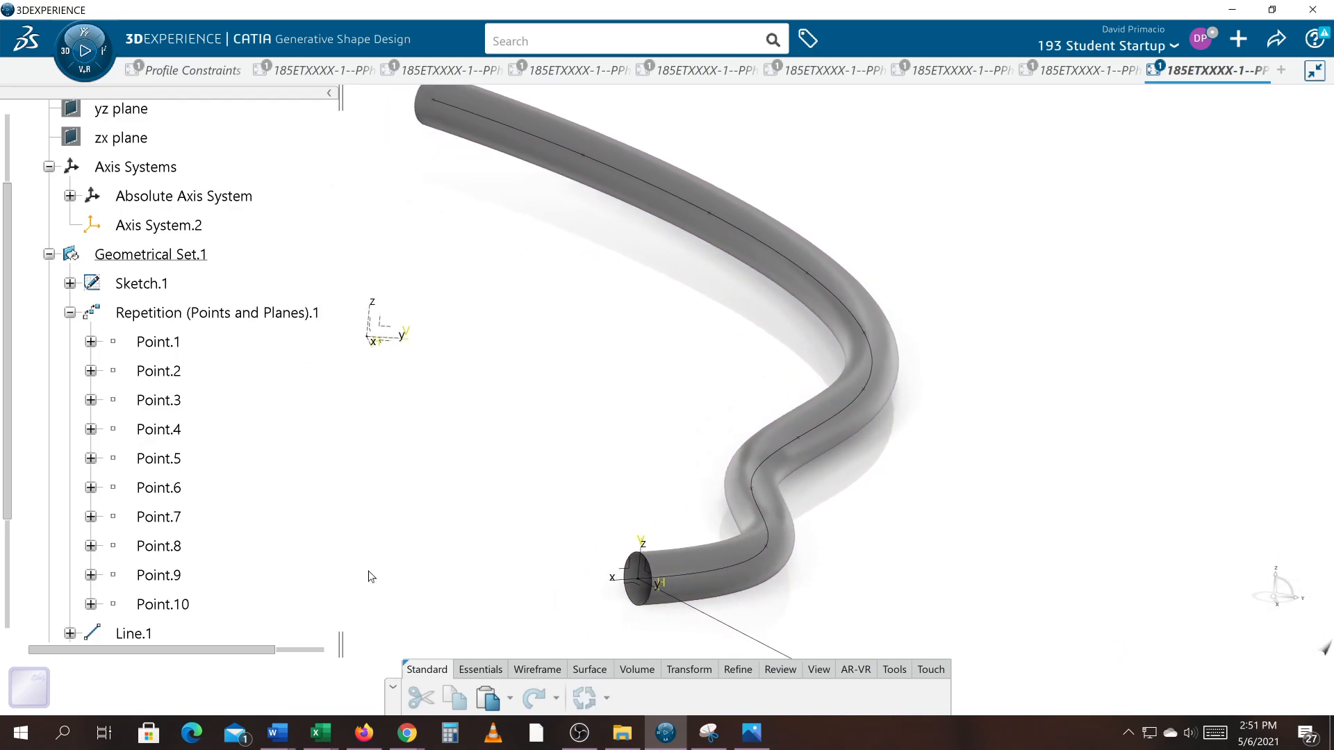
Step: Reopen the definition of Adaptive sweep.1 and set the radius parameter of UserSection.2 to 0.125 in
scroll(239, 563, "down", 3)
double_click(205, 513)
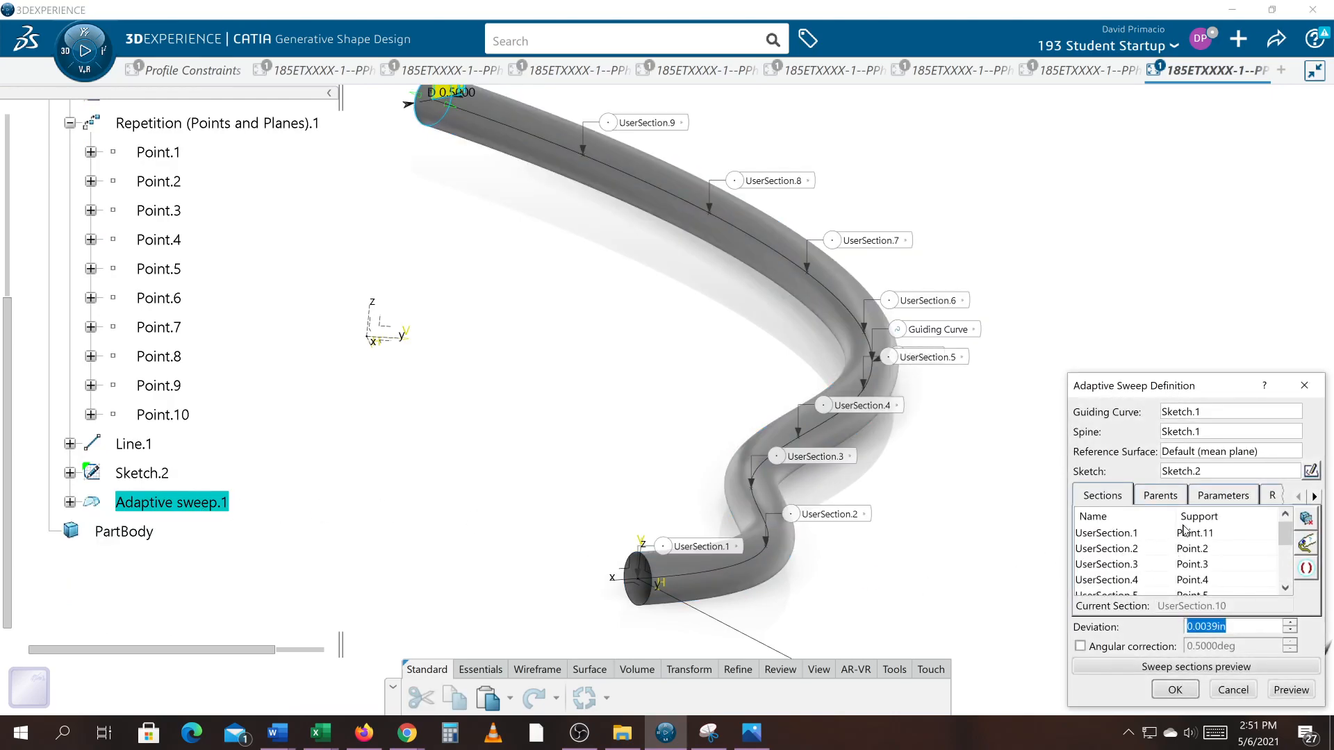
left_click(1224, 496)
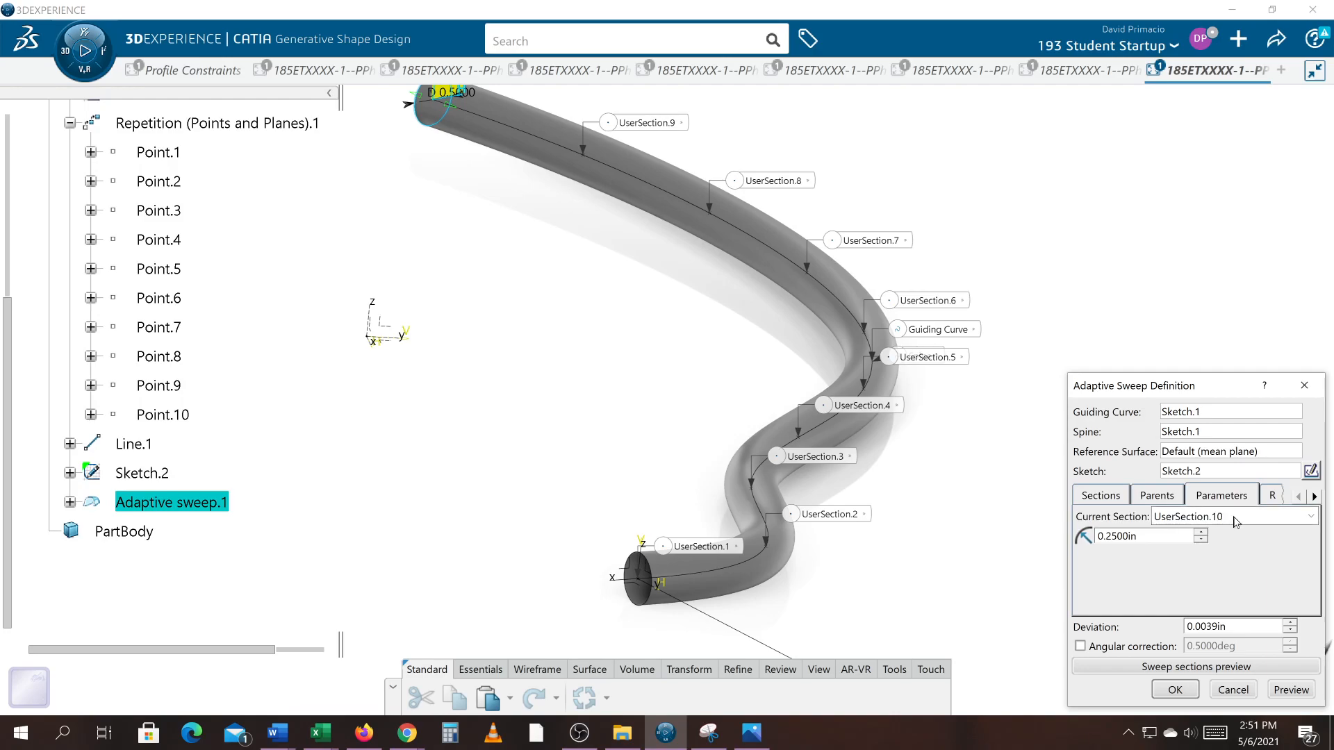
left_click(1236, 522)
left_click(1191, 549)
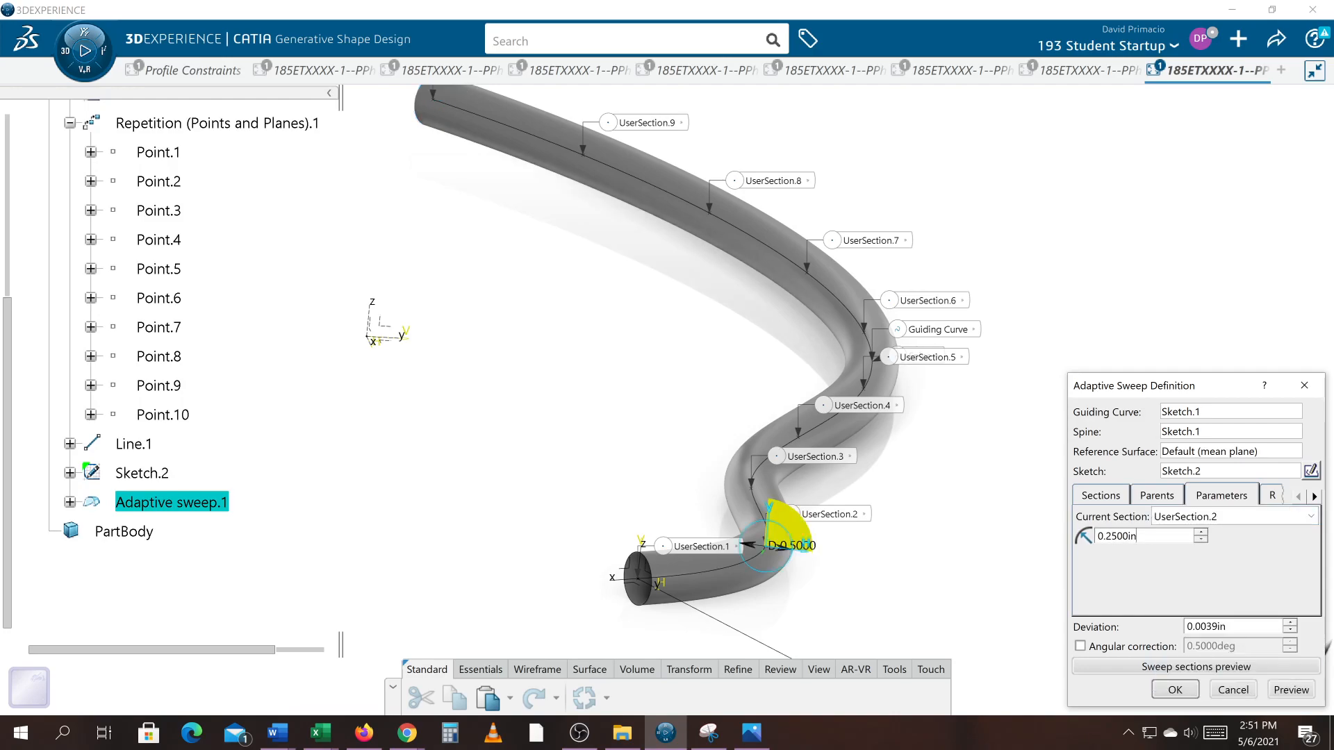
double_click(1135, 536)
type(".")
type("215")
key("BackSpace")
key("BackSpace")
key("BackSpace")
Step: Leave UserSection.3 as it is and set the radius parameter of UserSection.4 to 0.375 in
left_click(1188, 518)
left_click(1187, 568)
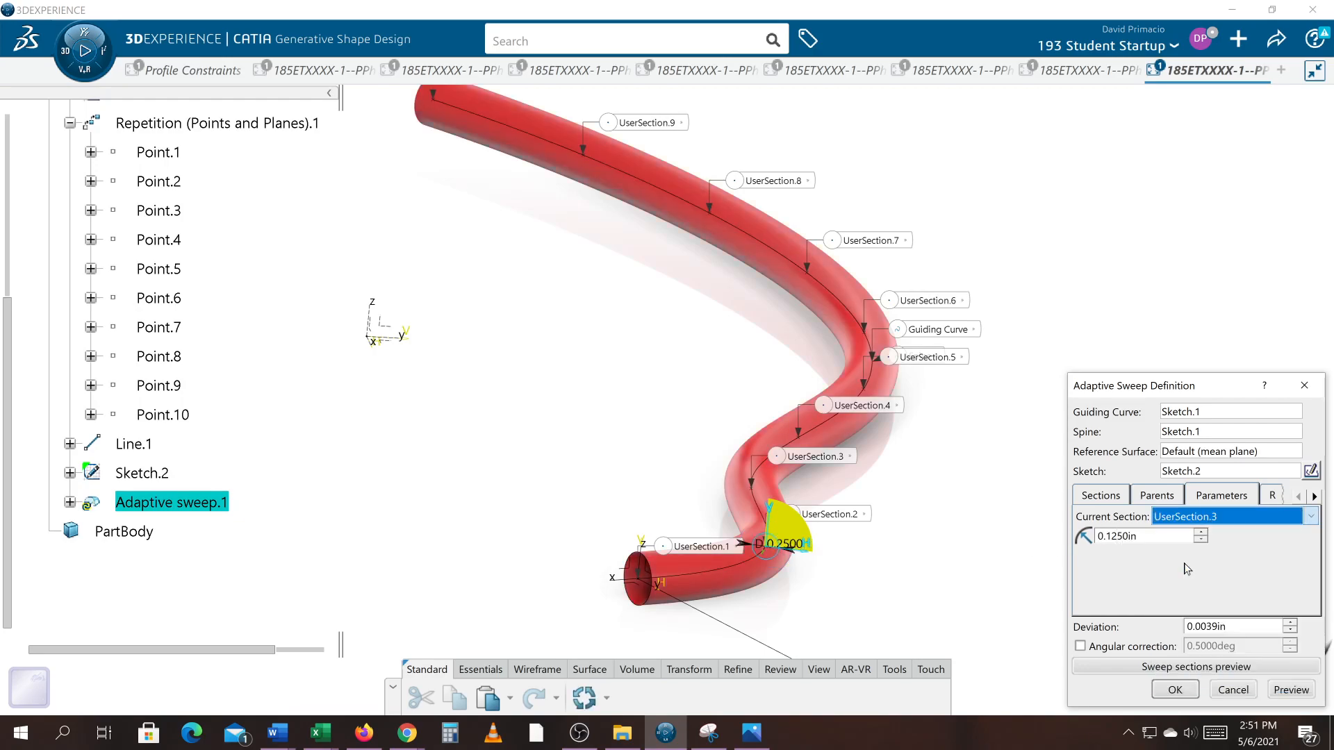
left_click(1179, 530)
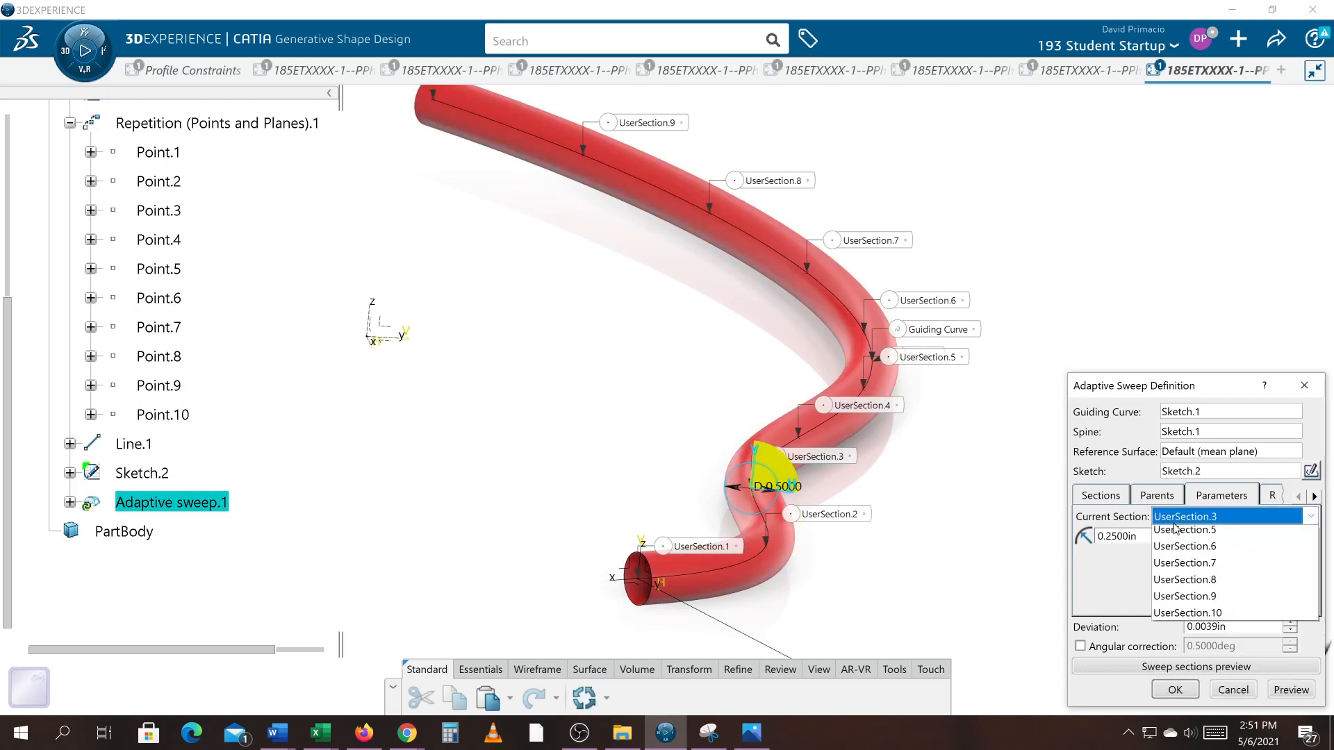
left_click(1178, 583)
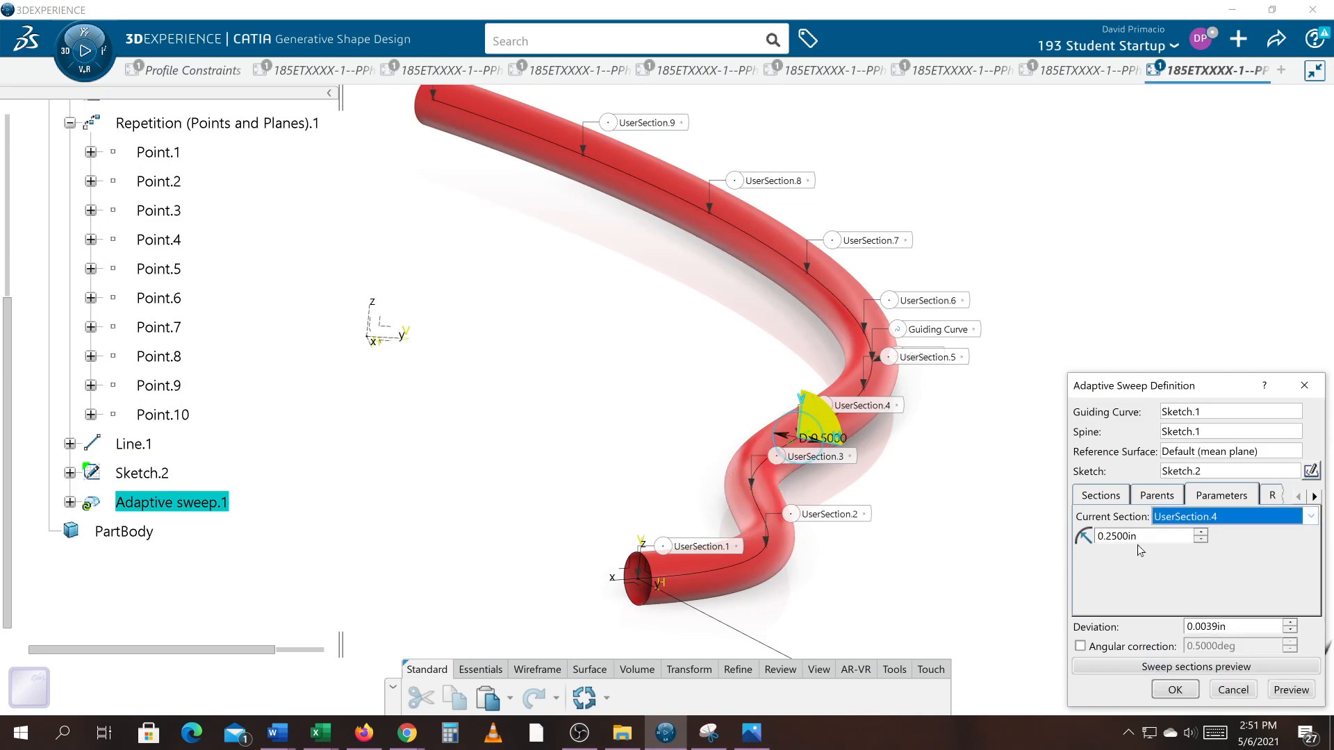
key("Tab")
type("3")
key("Tab")
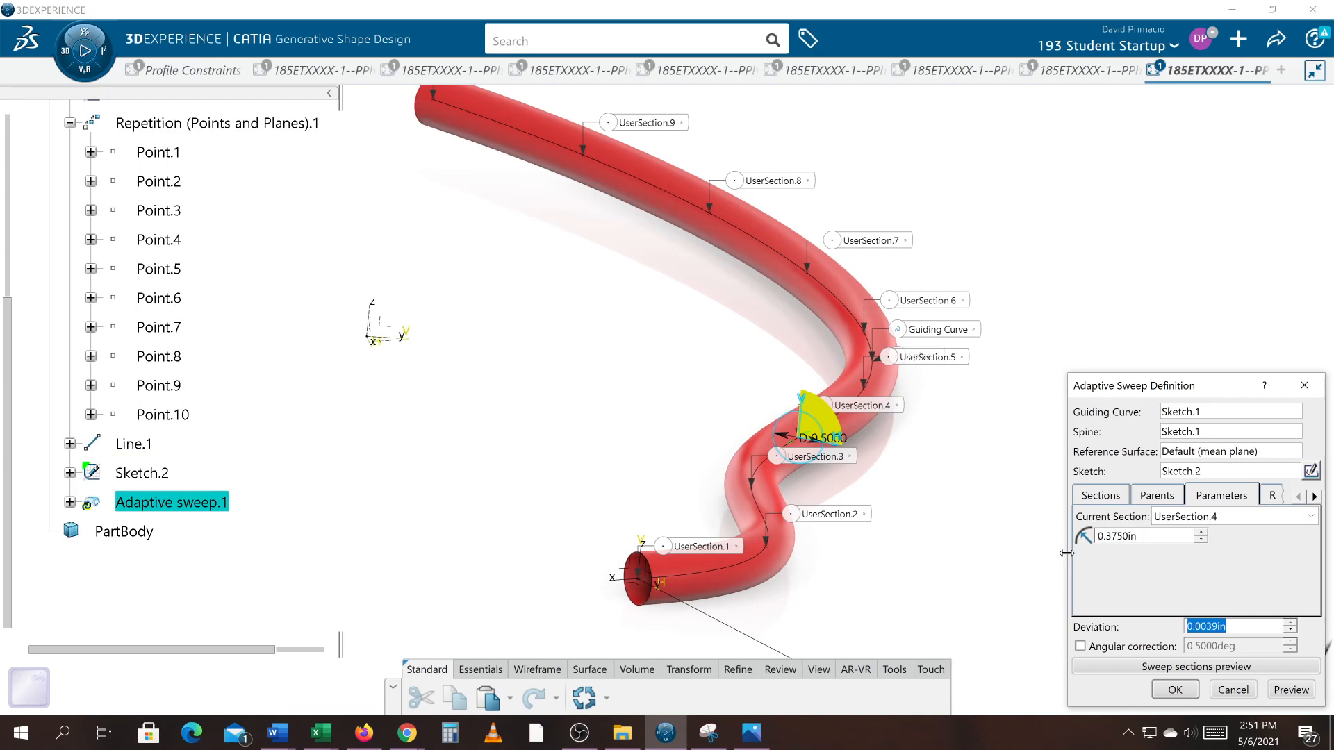
Step: Set the radius parameter of UserSection.5 to 0.5 in and preview the varying sweep surface
left_click(1237, 522)
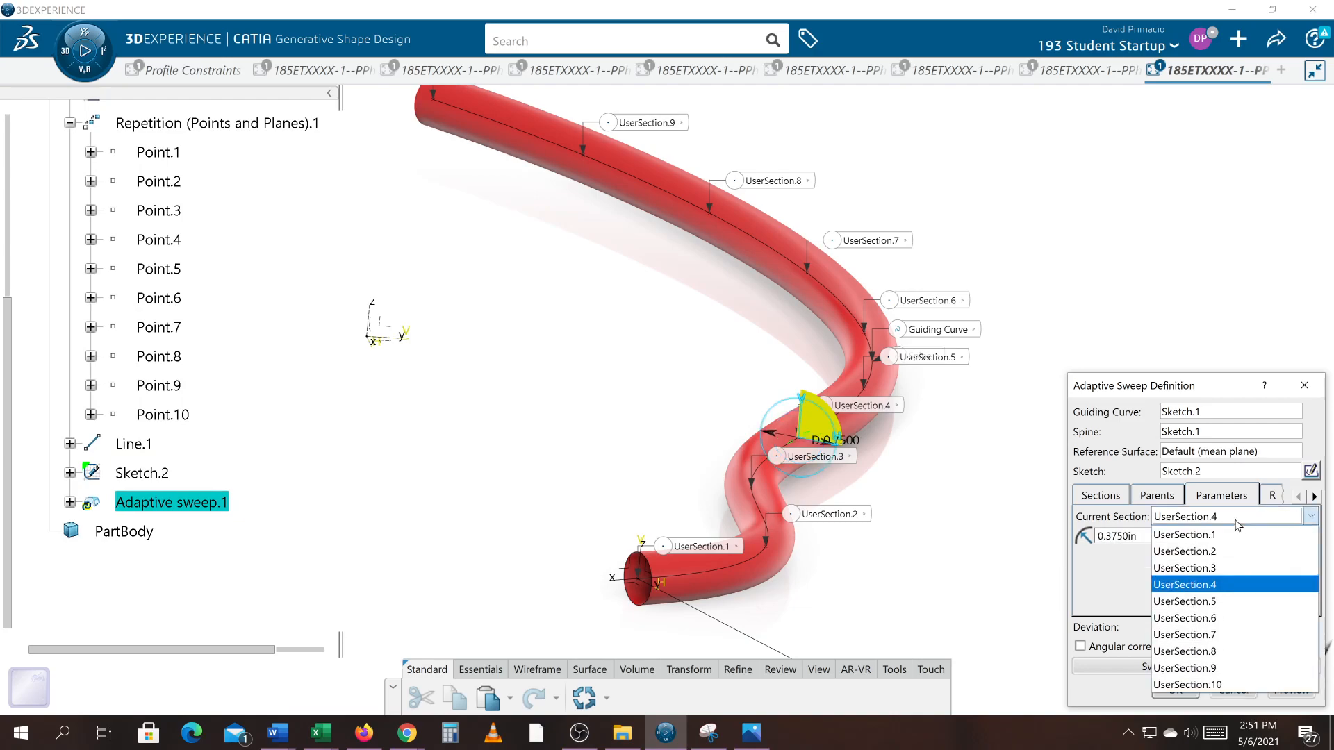
left_click(1227, 601)
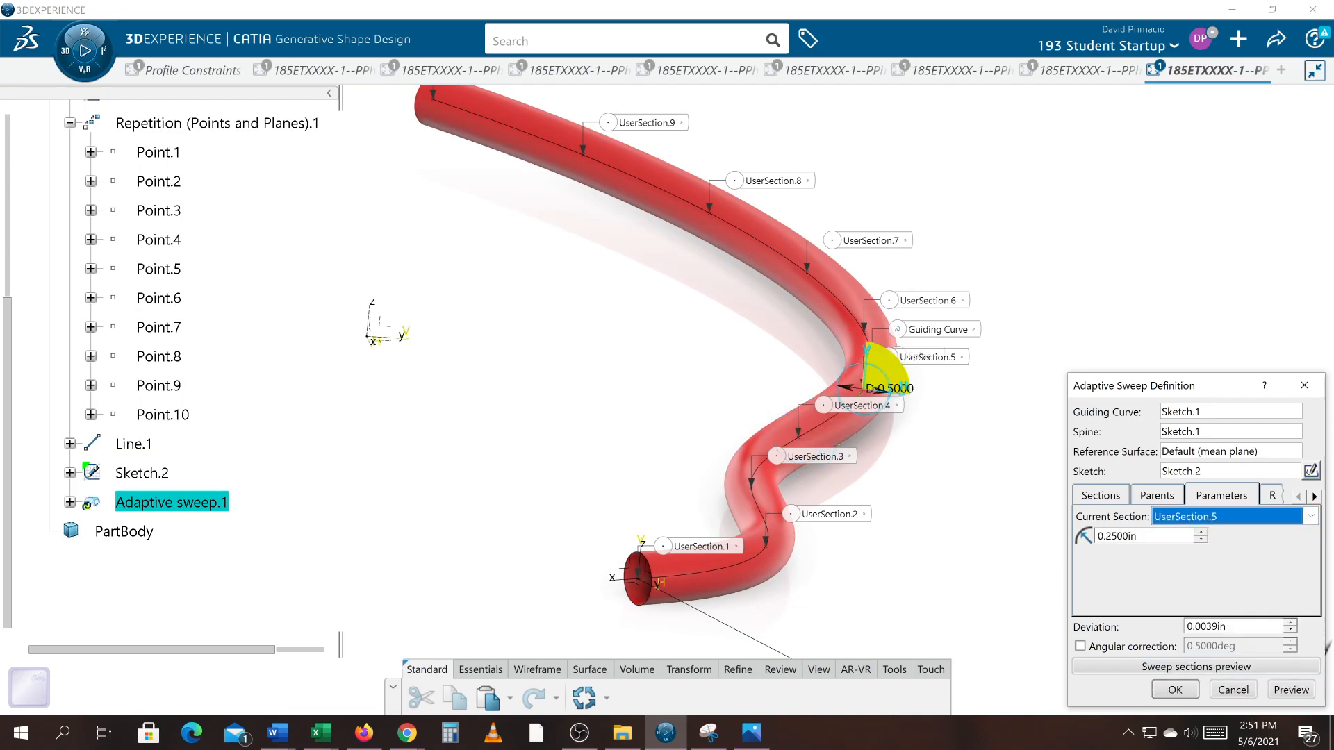
key("Tab")
left_click(1285, 696)
middle_click_drag(875, 507, 734, 566)
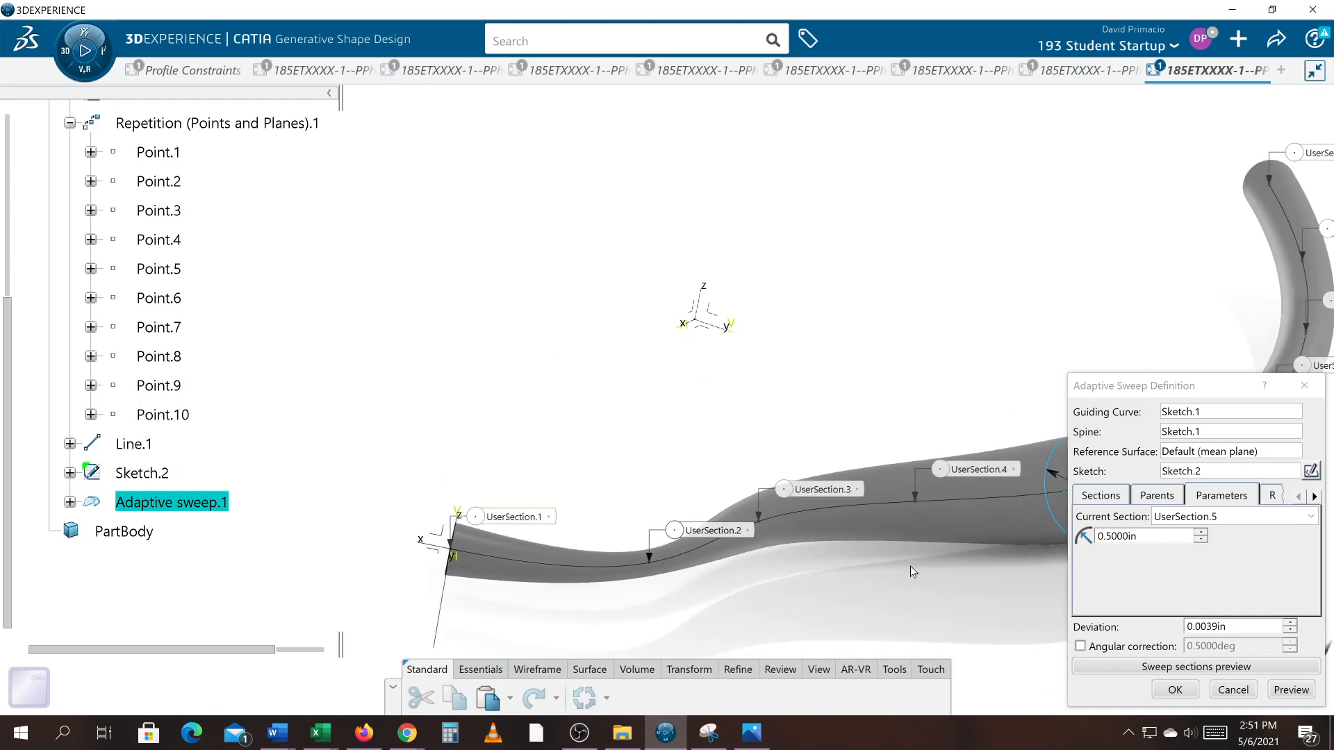
middle_click_drag(874, 592, 703, 589)
mouse_move(930, 597)
middle_mouse_down()
mouse_move(706, 584)
mouse_move(783, 598)
middle_mouse_up()
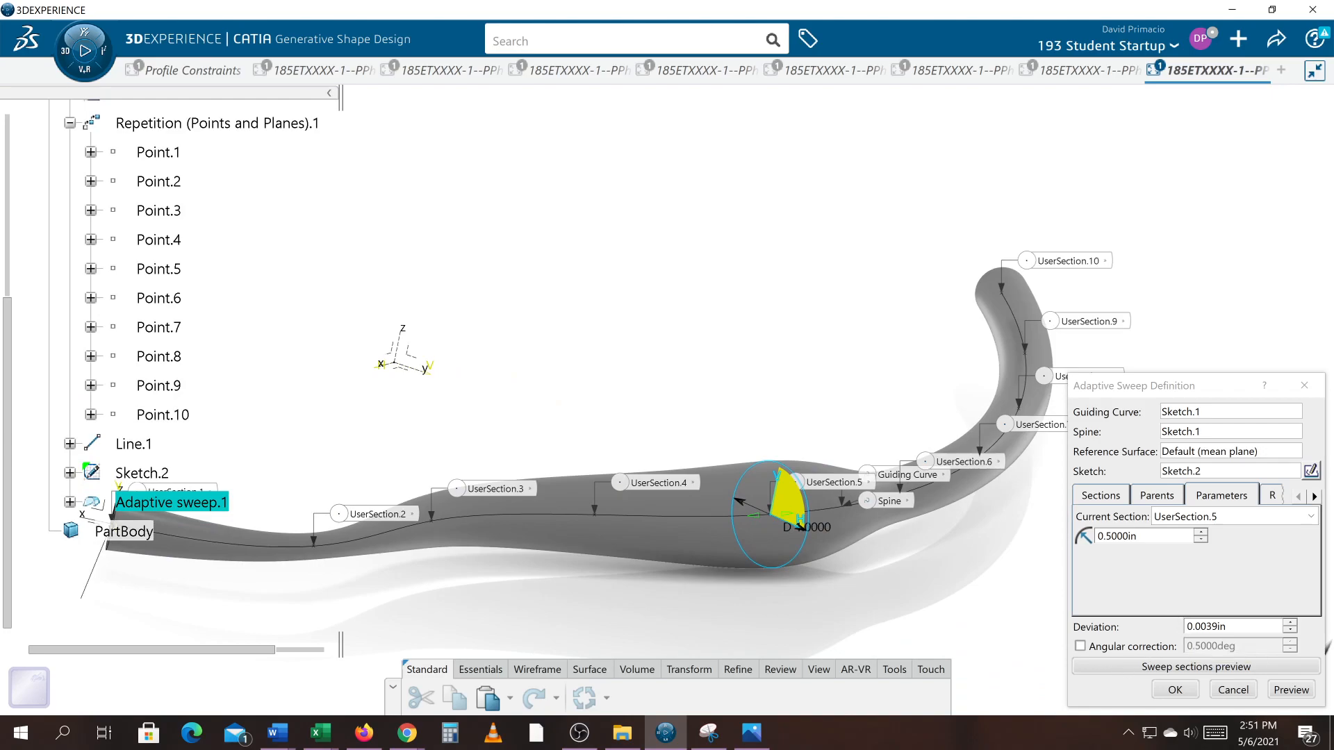
Step: Set the radius parameter of UserSection.6 to 0.125 in
left_click(1170, 516)
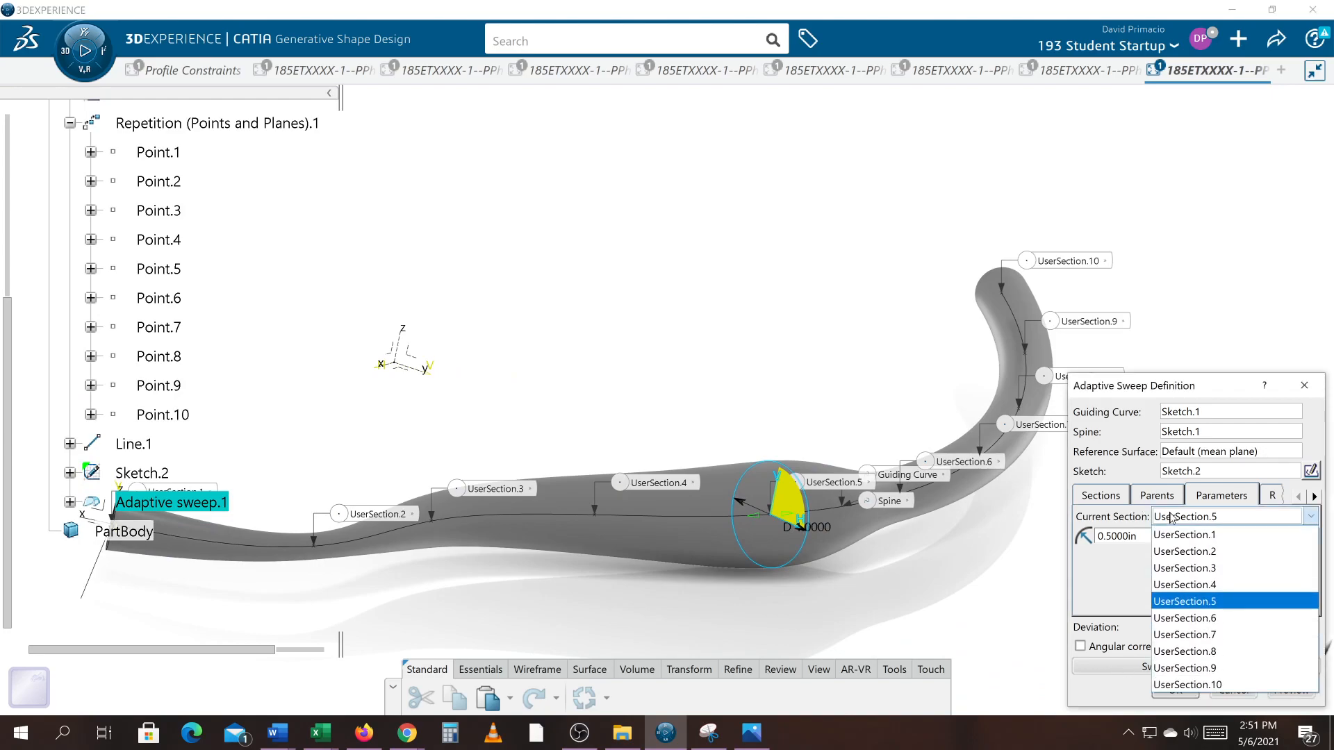
left_click(1177, 617)
left_click(1106, 536)
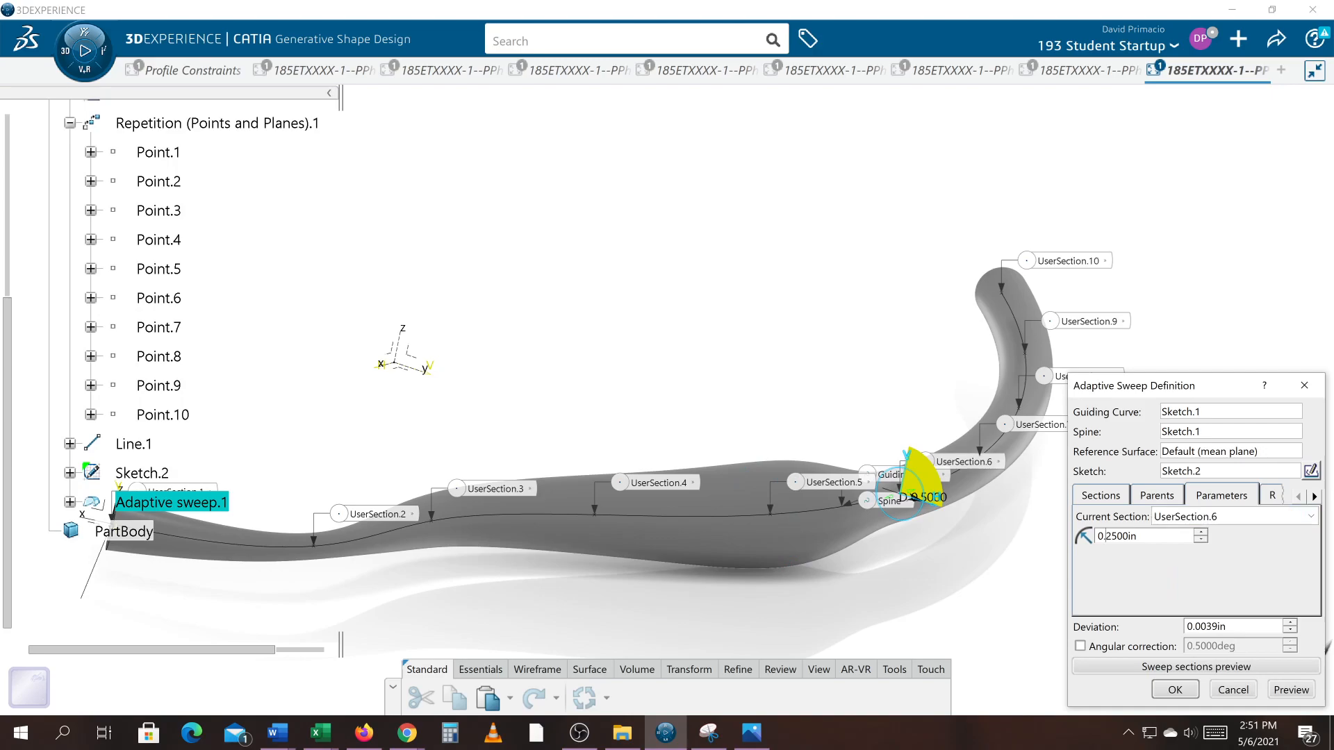
type("1")
Step: Set the radius parameter of UserSection.8 to 0.125 in, preview the surface and apply the sweep definition
left_click(1235, 514)
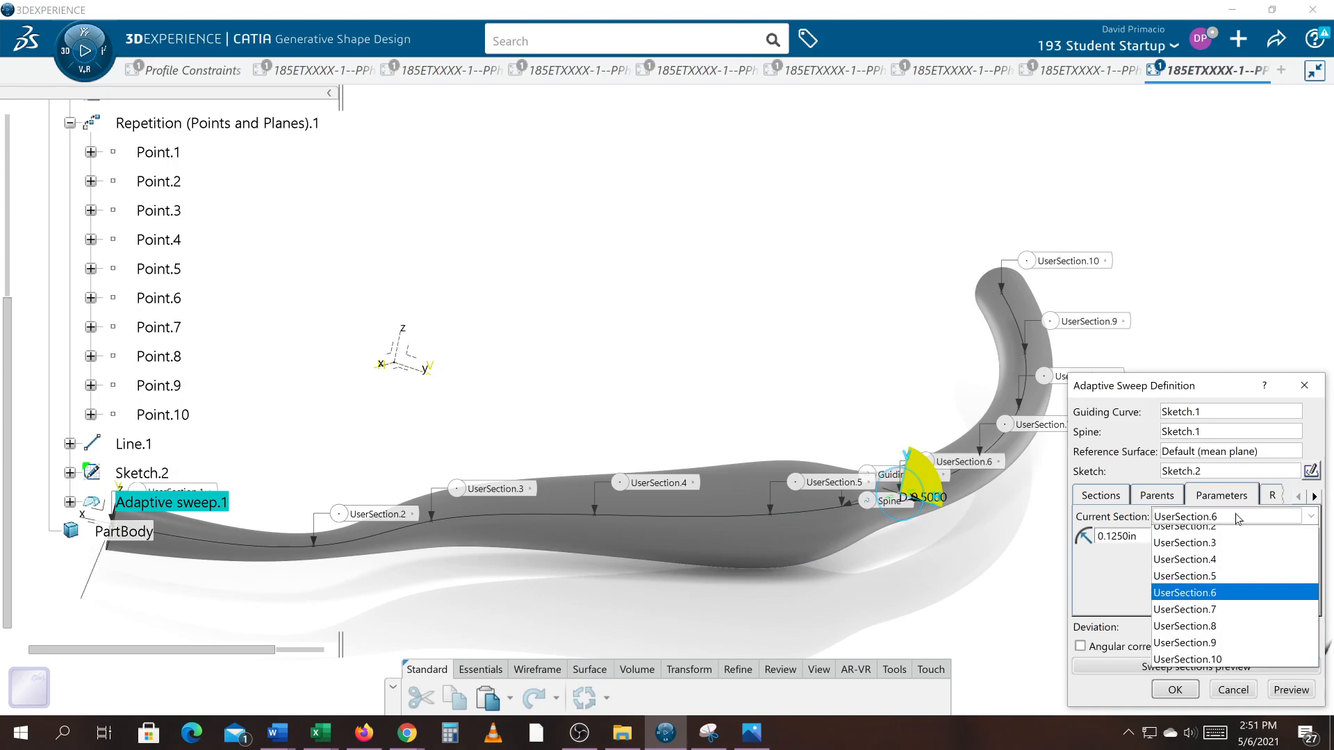
left_click(1235, 644)
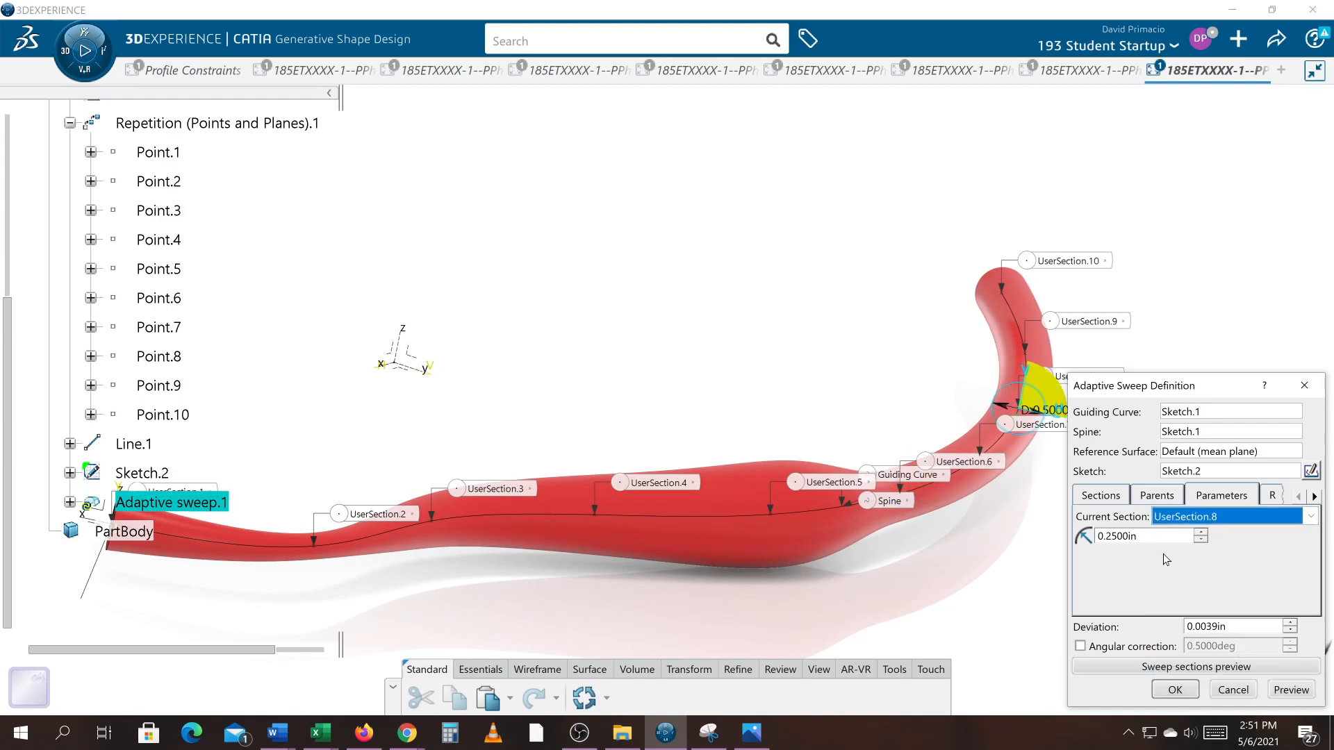
left_click(1105, 537)
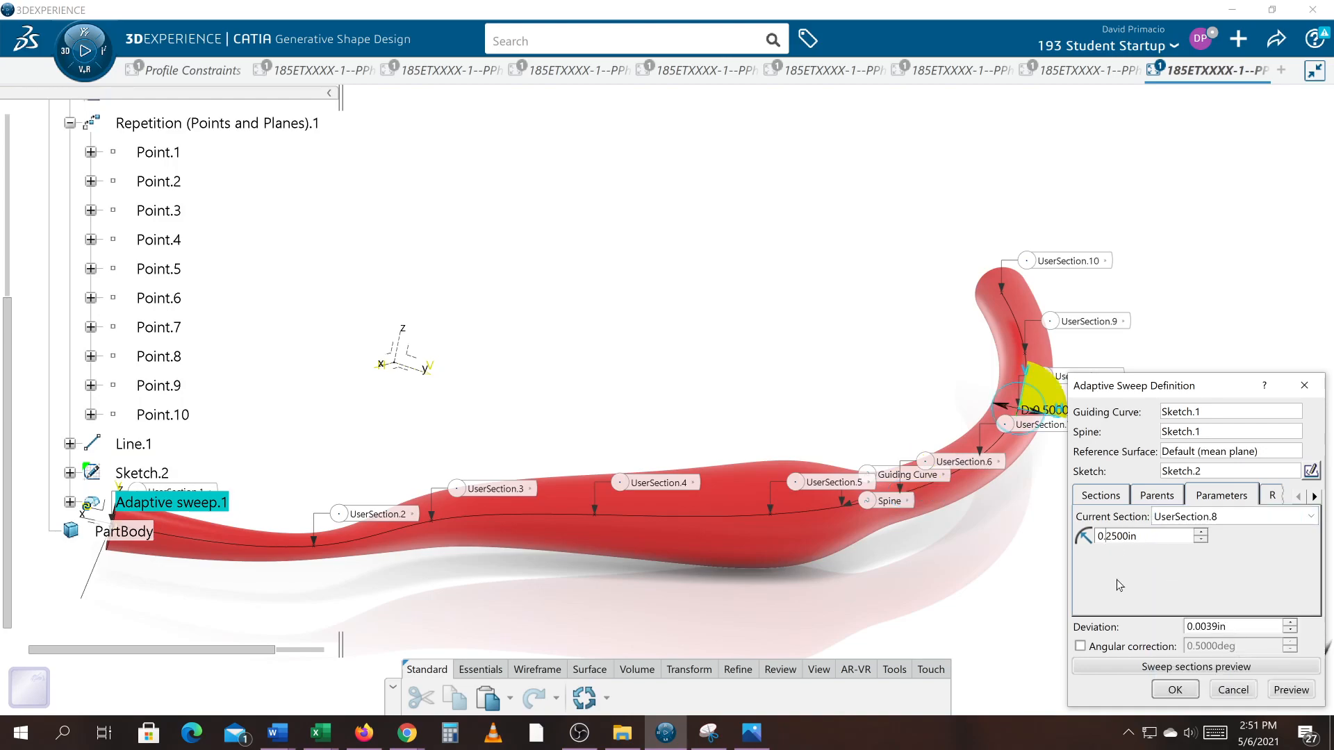
type("1")
left_click(1281, 699)
middle_click_drag(890, 561, 794, 596)
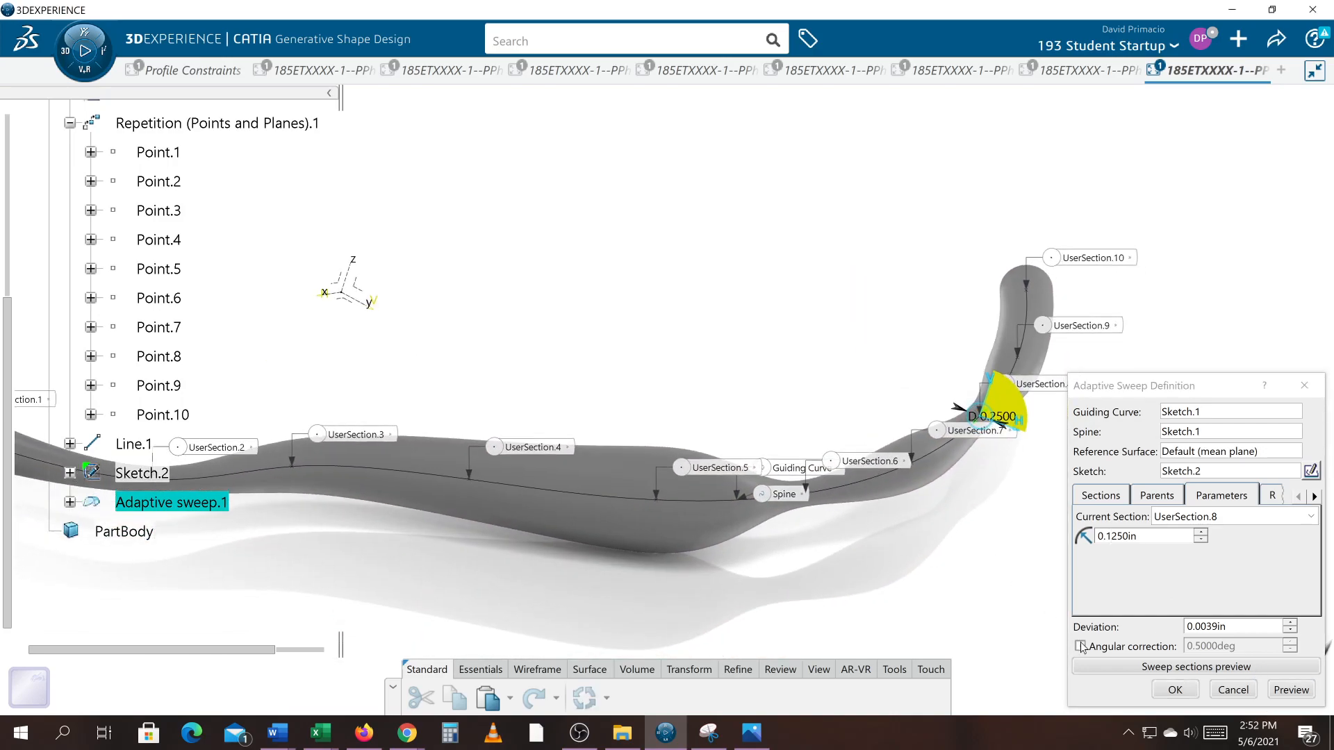
left_click(1174, 690)
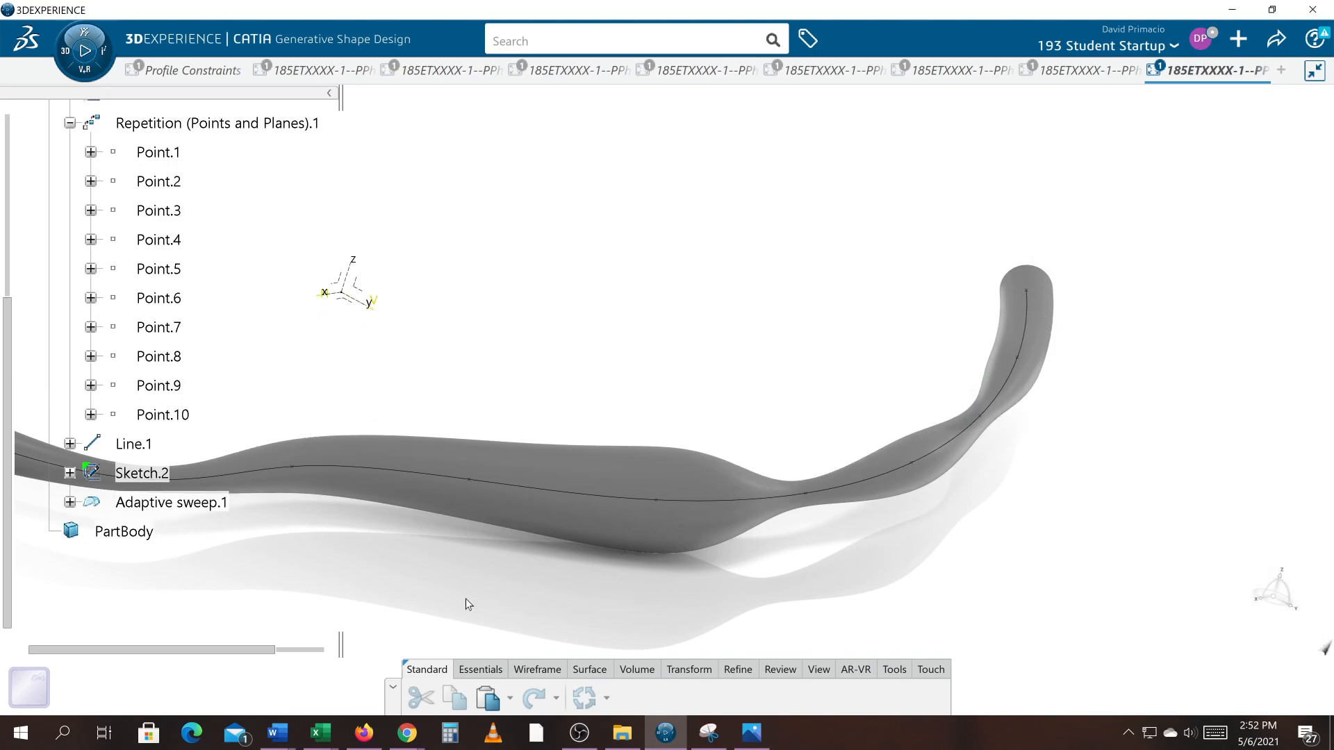
middle_click_drag(588, 587, 791, 538)
middle_click_drag(793, 595, 748, 491)
middle_click_drag(689, 582, 810, 507)
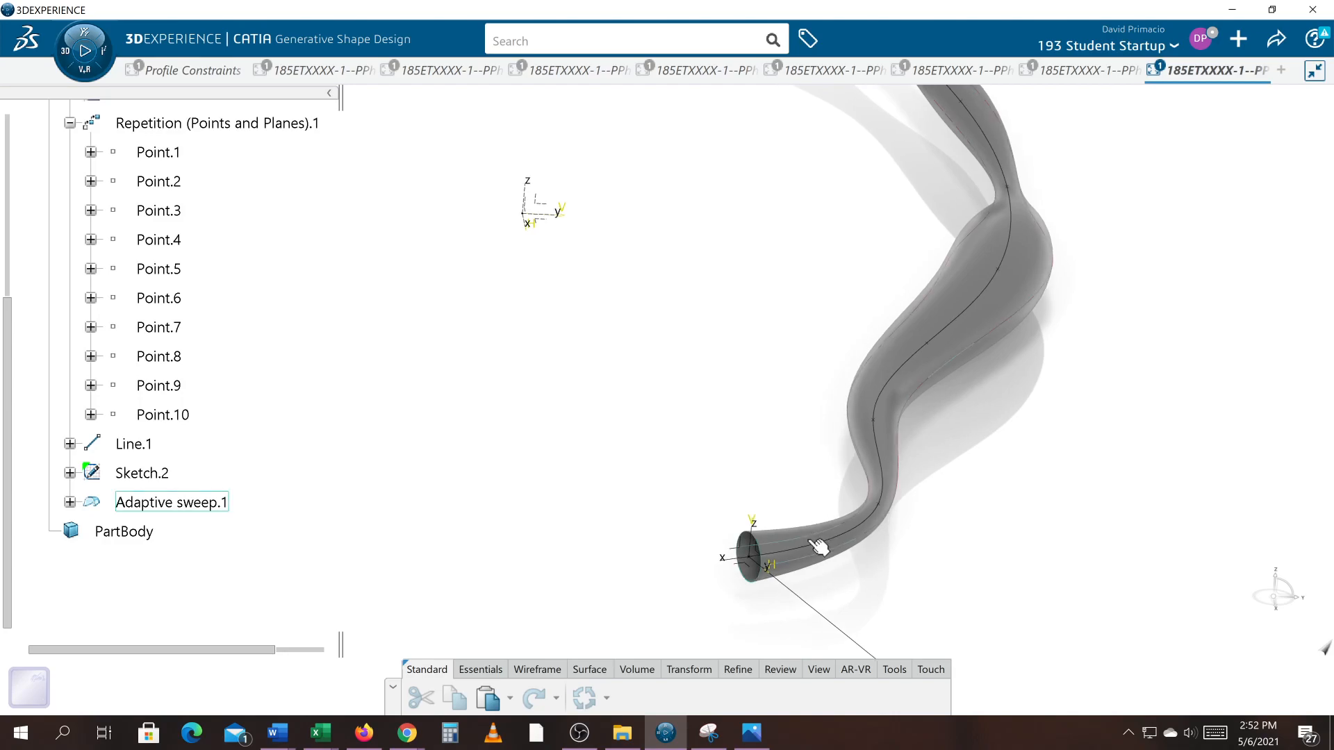
middle_click_drag(928, 592, 919, 532)
mouse_move(841, 552)
middle_mouse_down()
mouse_move(810, 569)
mouse_move(823, 546)
middle_mouse_up()
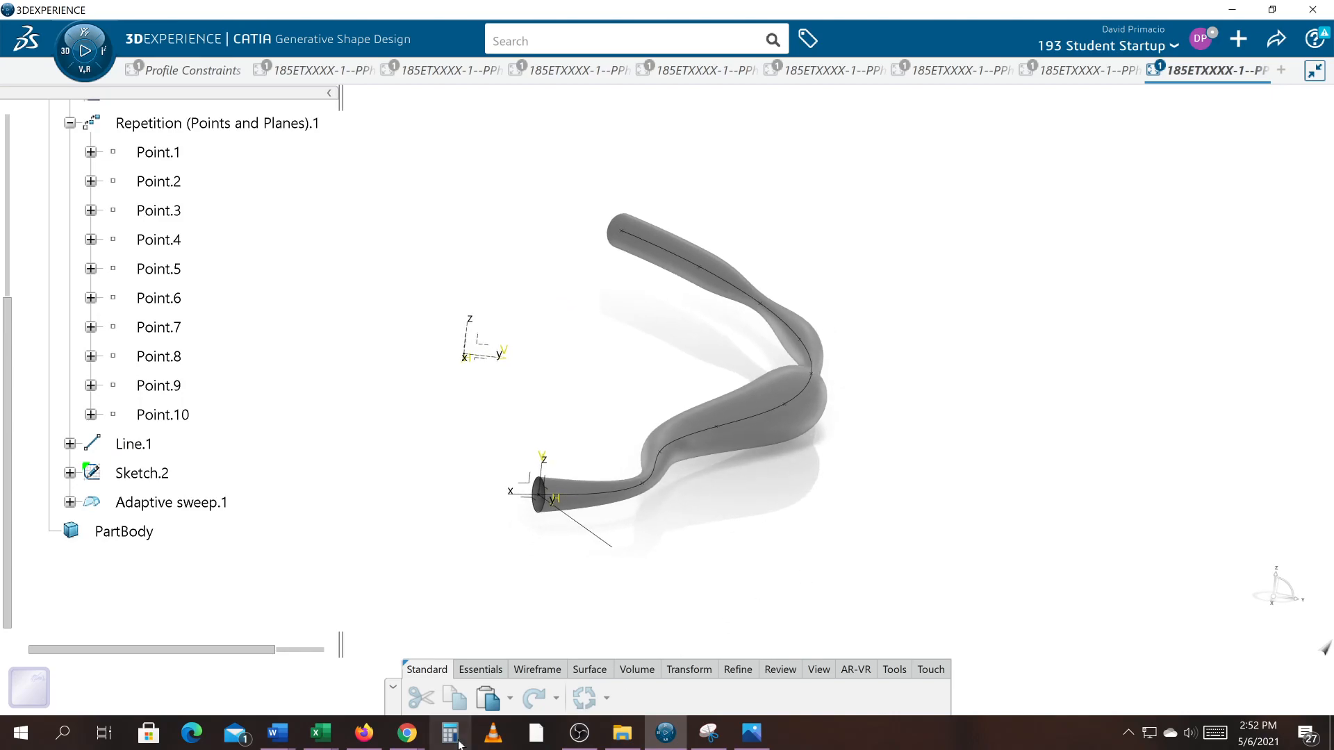
mouse_move(406, 733)
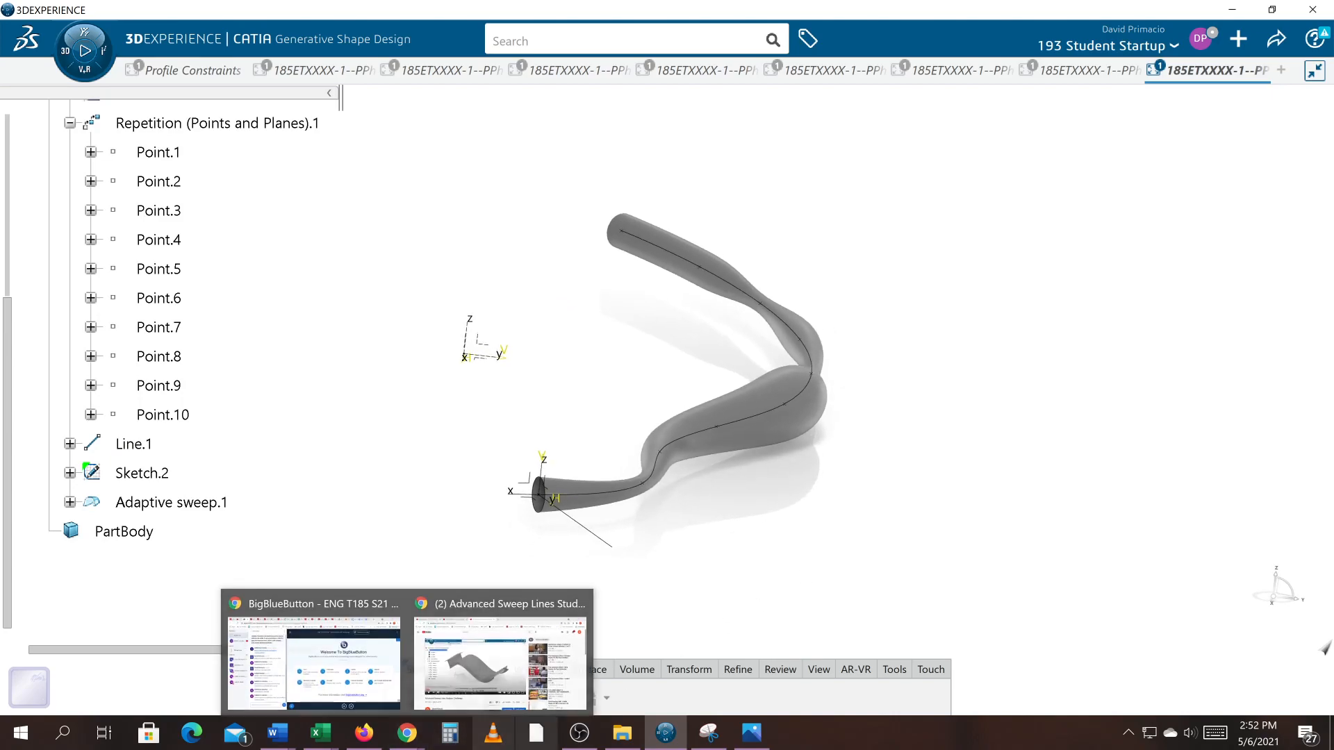
left_click(579, 732)
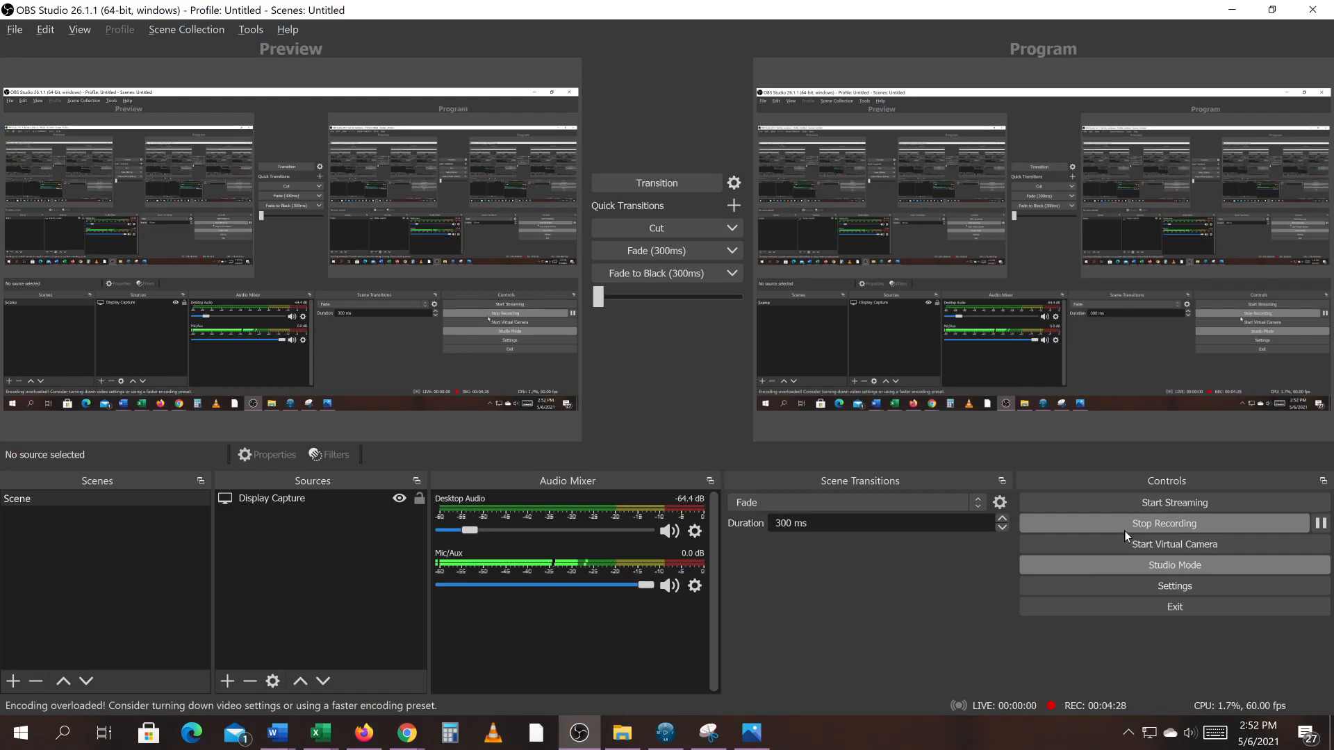